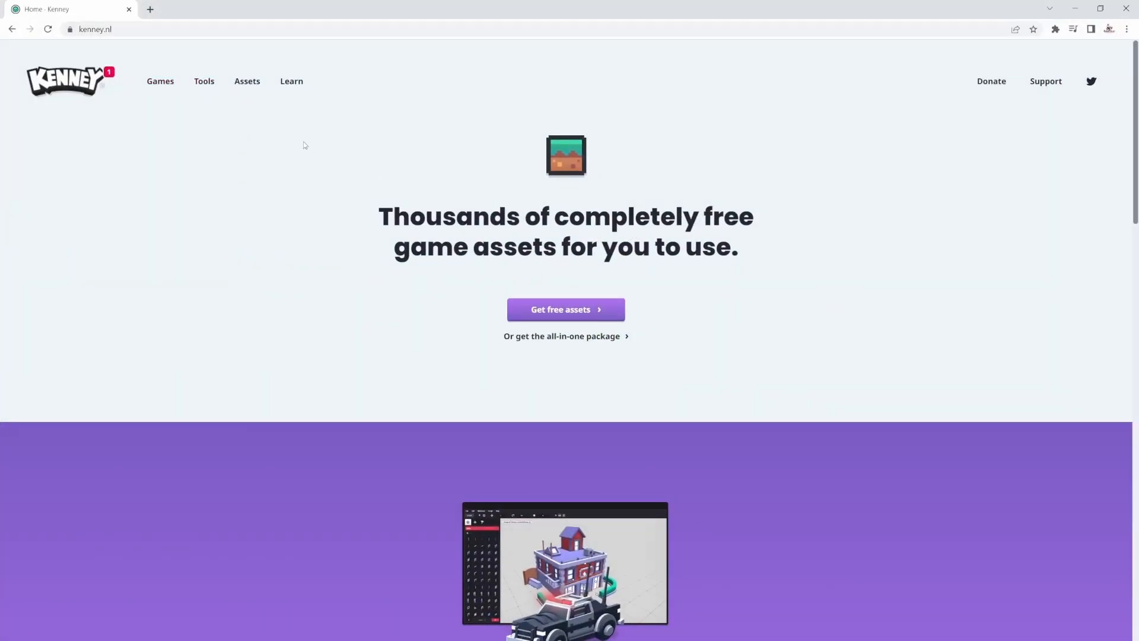
Browse the Kenney site's 2D assets and go to the third page of the category
click(245, 83)
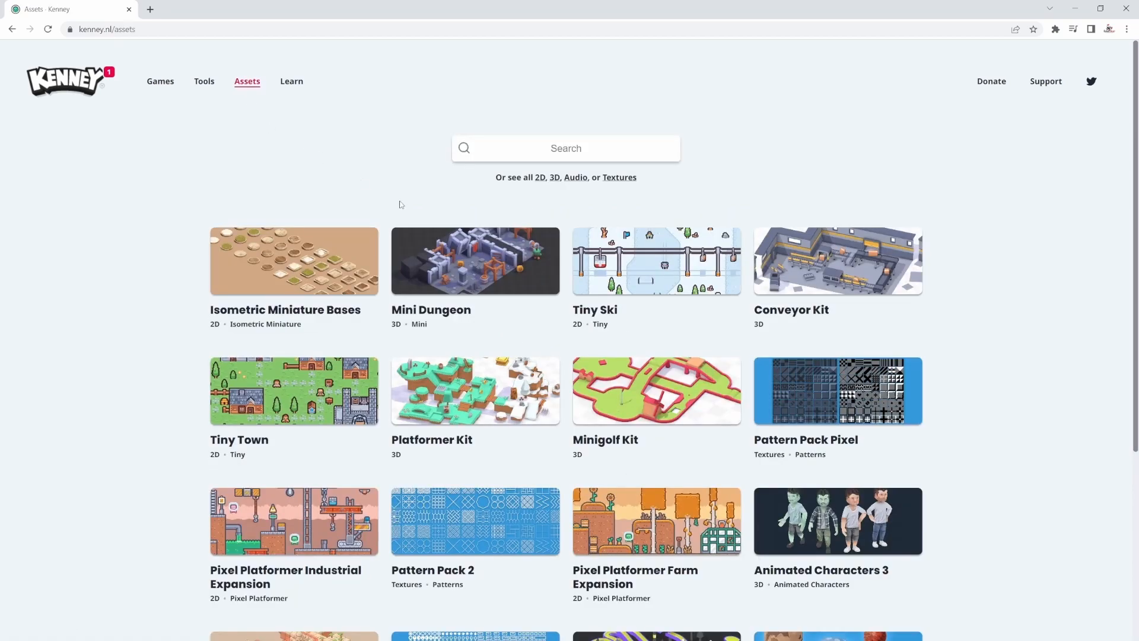
click(540, 178)
scroll(361, 226, down, 5)
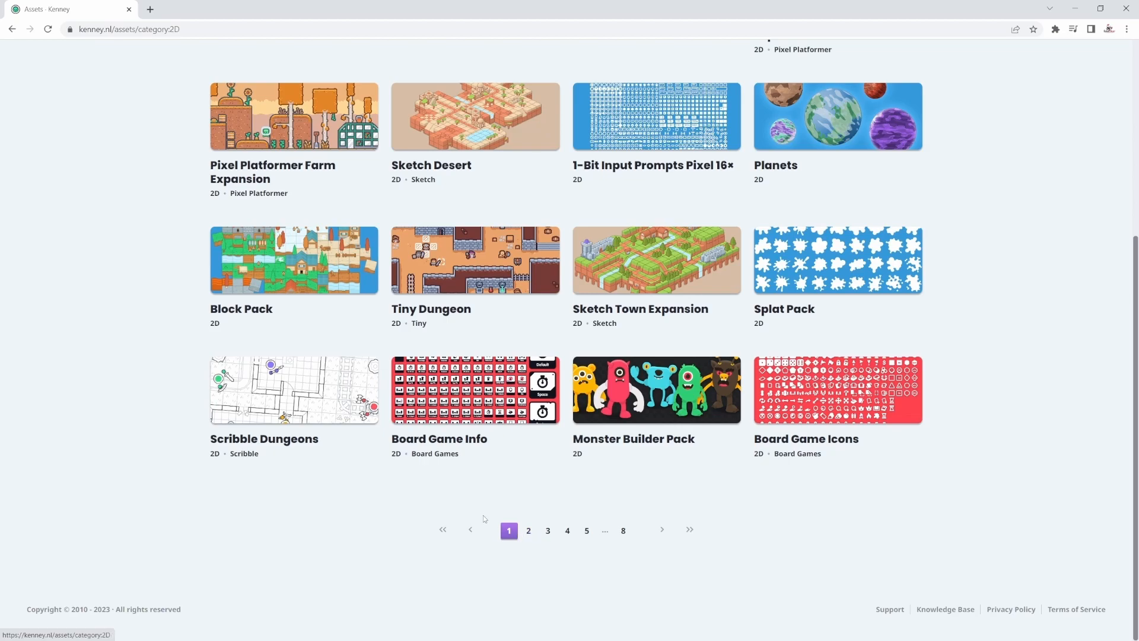
click(530, 532)
scroll(515, 469, down, 6)
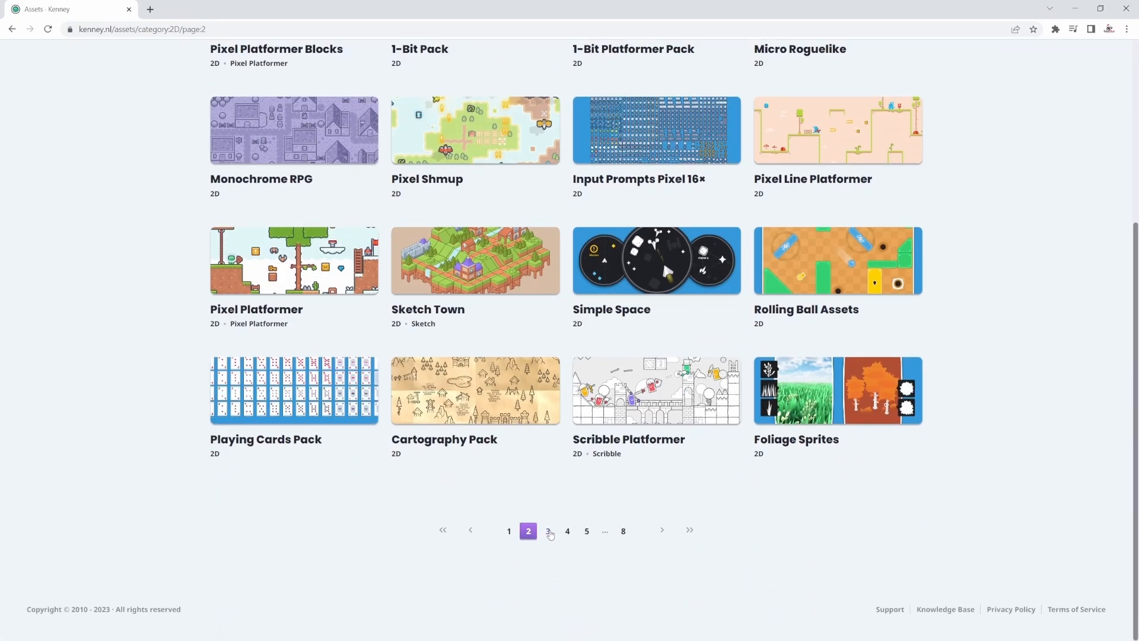
click(548, 532)
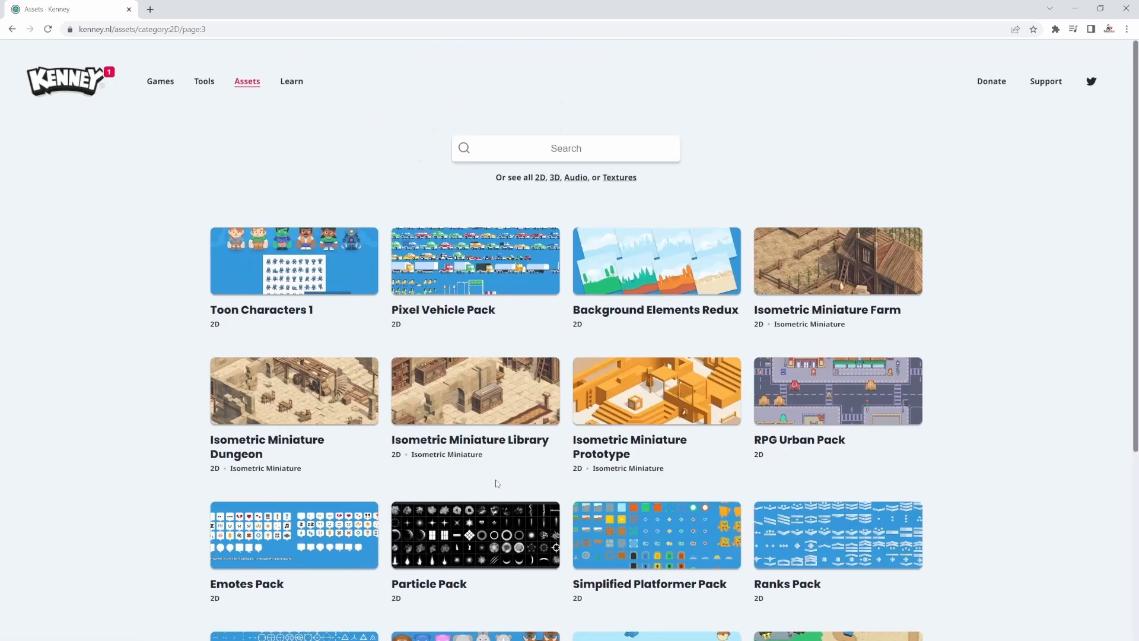
Open the Toon Characters 1 asset pack and download it
click(255, 312)
click(261, 346)
click(547, 412)
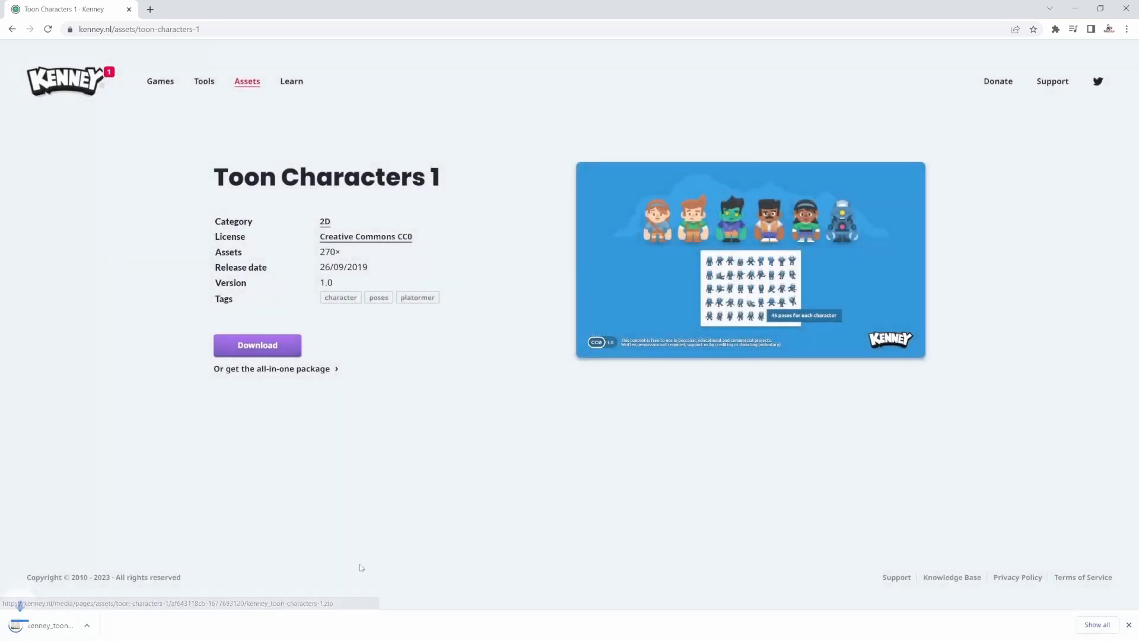
Show the downloaded kenney_toon-characters-1 archive in its folder and extract it to a folder of the same name
click(119, 626)
click(142, 587)
right_click(530, 213)
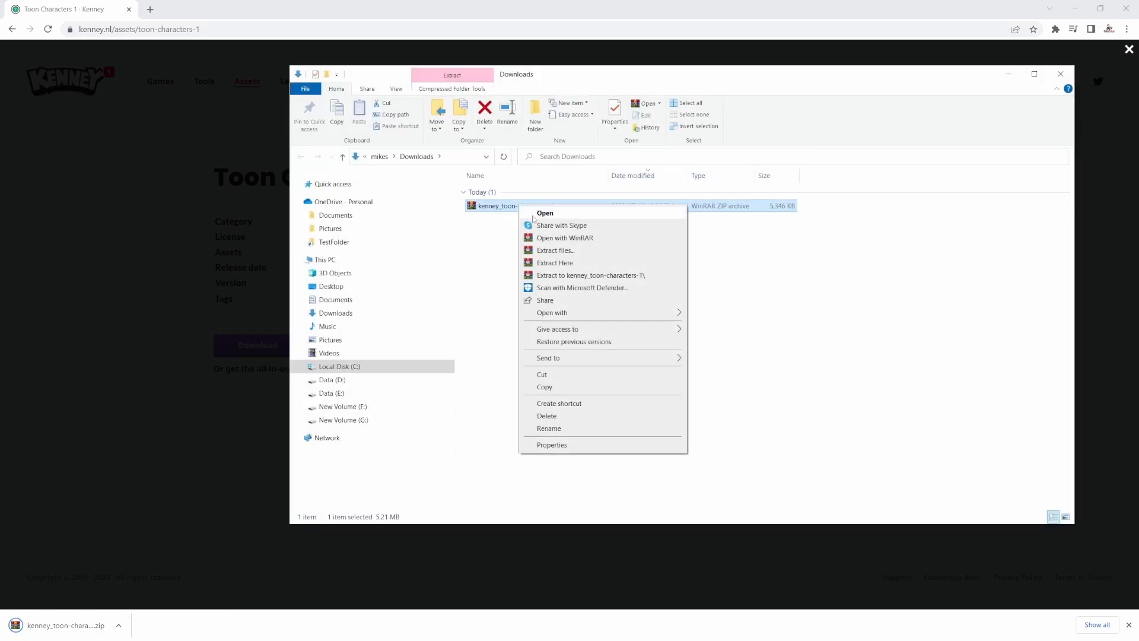
click(550, 275)
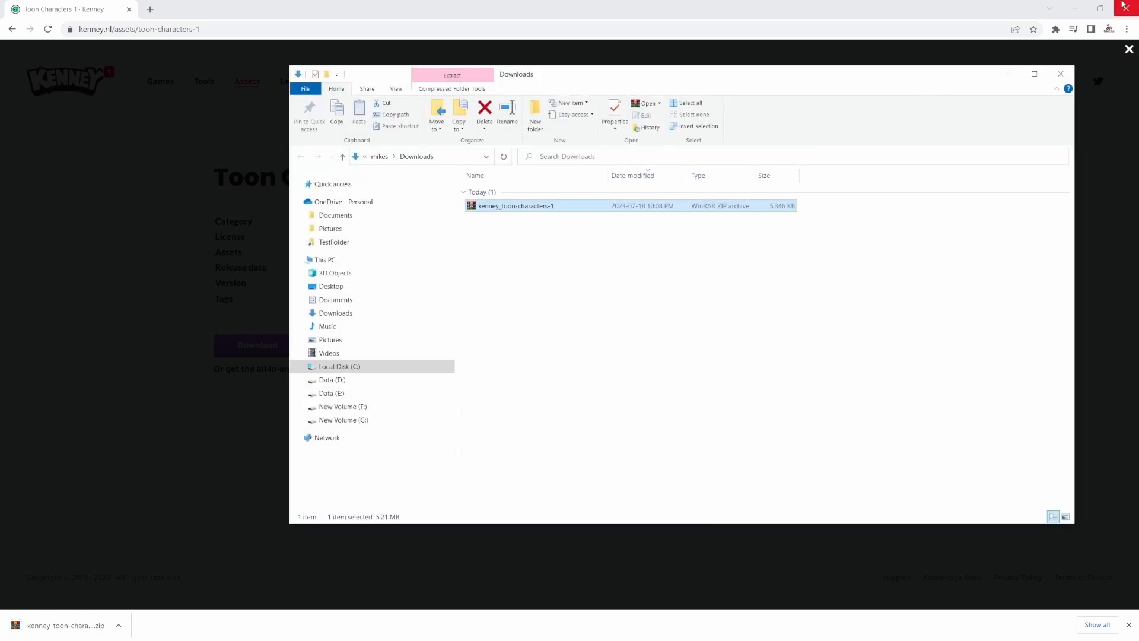
Close the browser, import the extracted kenney_toon-characters-1 folder into the Unity project's Sprites folder, and close the Downloads window
click(1125, 7)
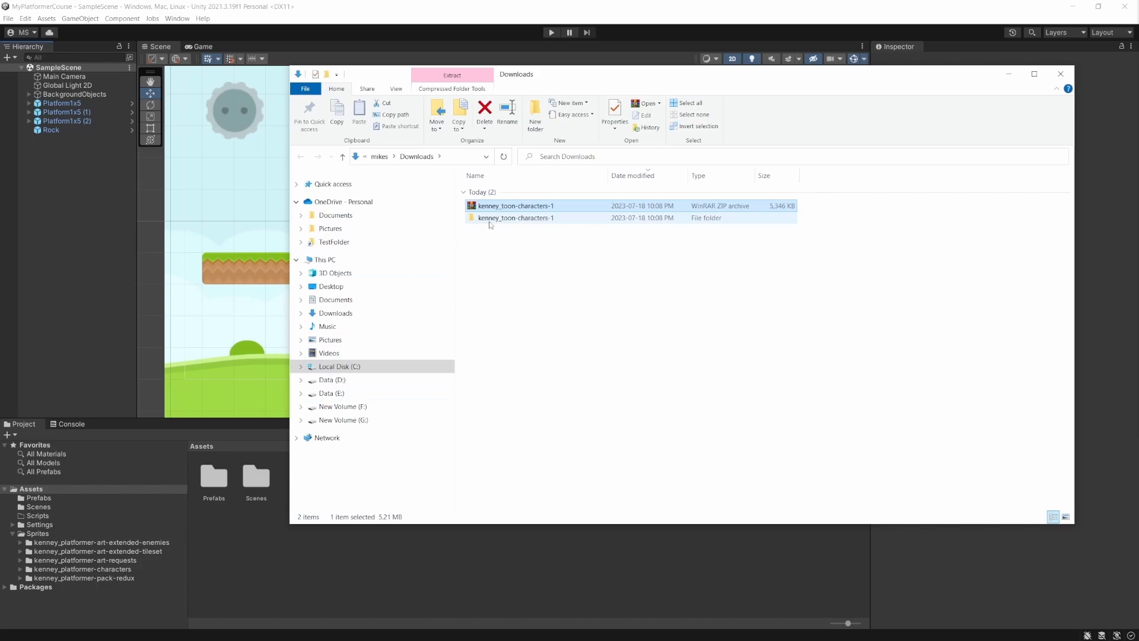
drag(490, 221, 1061, 76)
click(1061, 74)
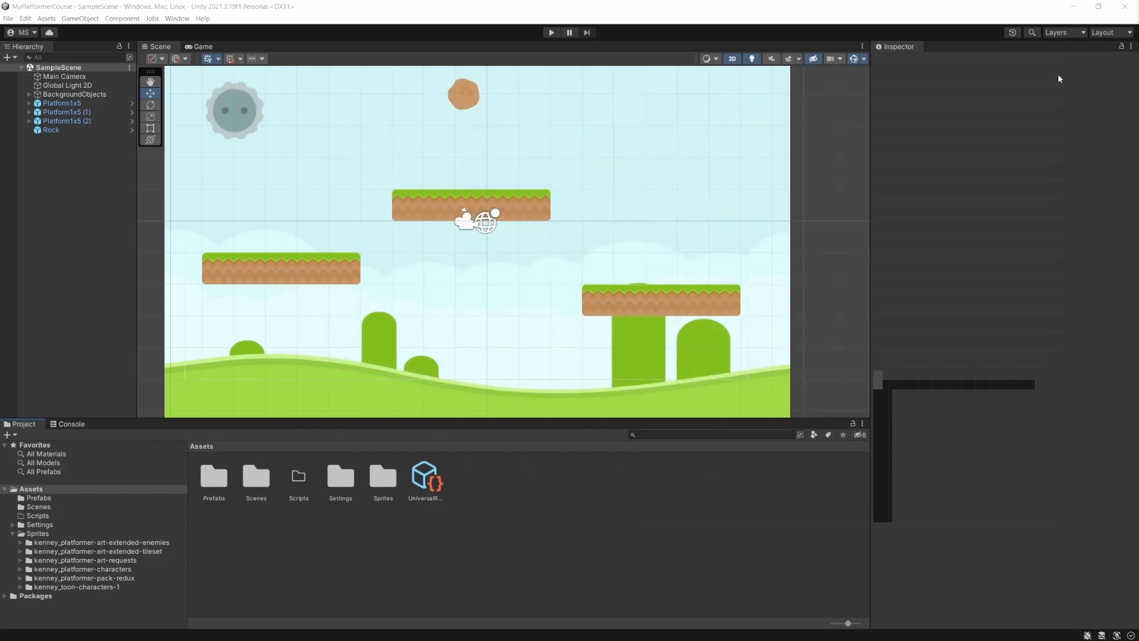
Examine the Female adventurer folder of the kenney_toon-characters-1 pack, including its PNG subfolders and the HD tilesheet
click(78, 588)
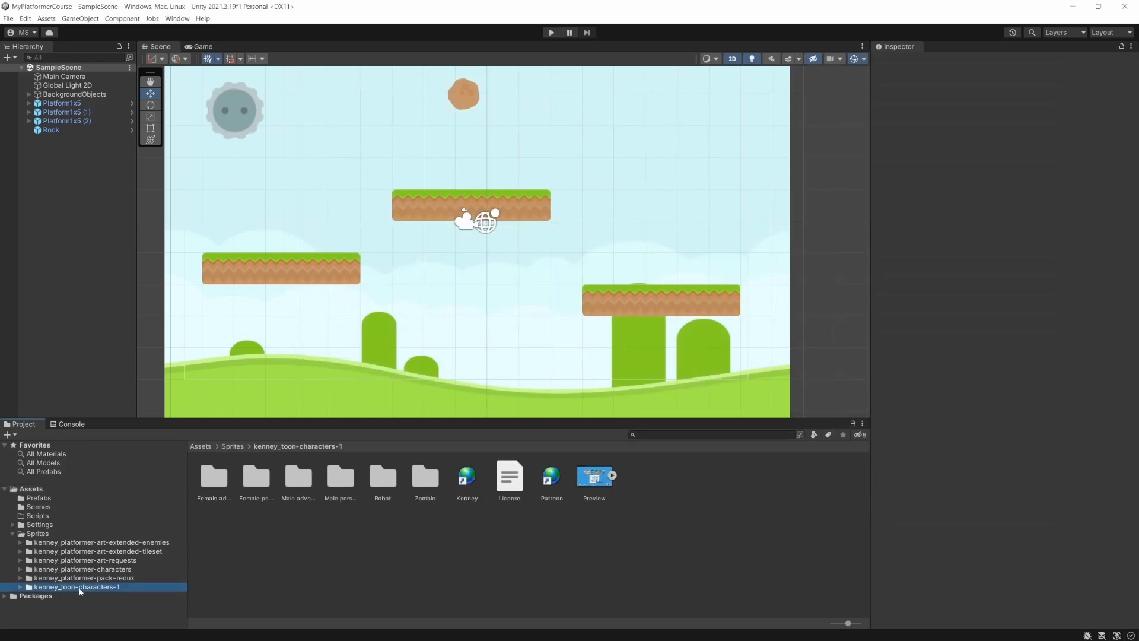
click(21, 587)
scroll(26, 588, down, 4)
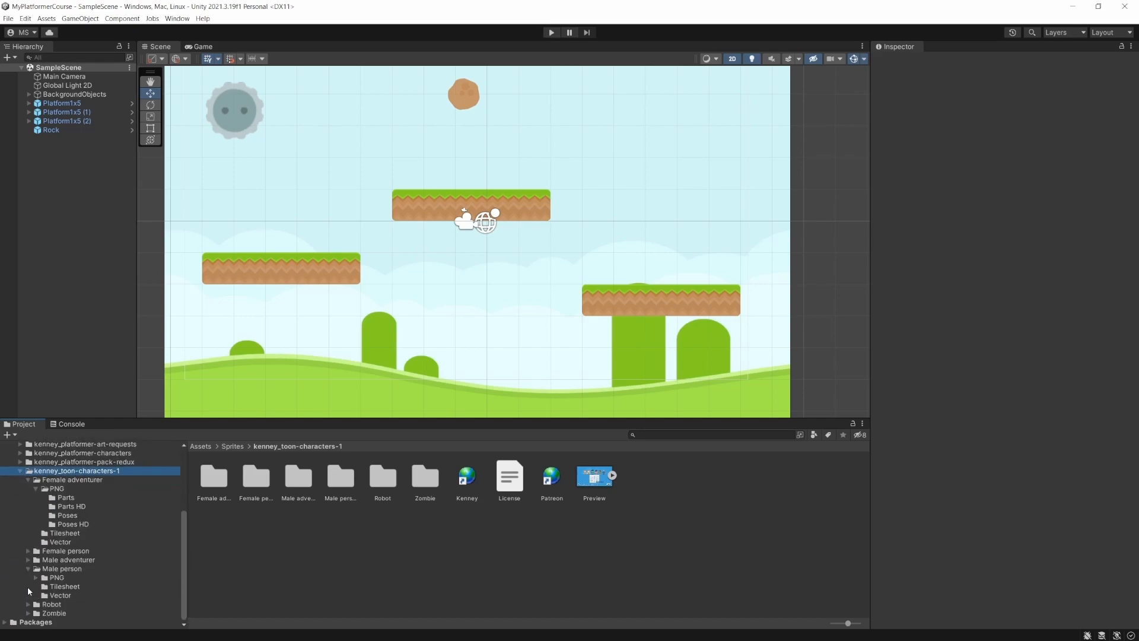
click(50, 481)
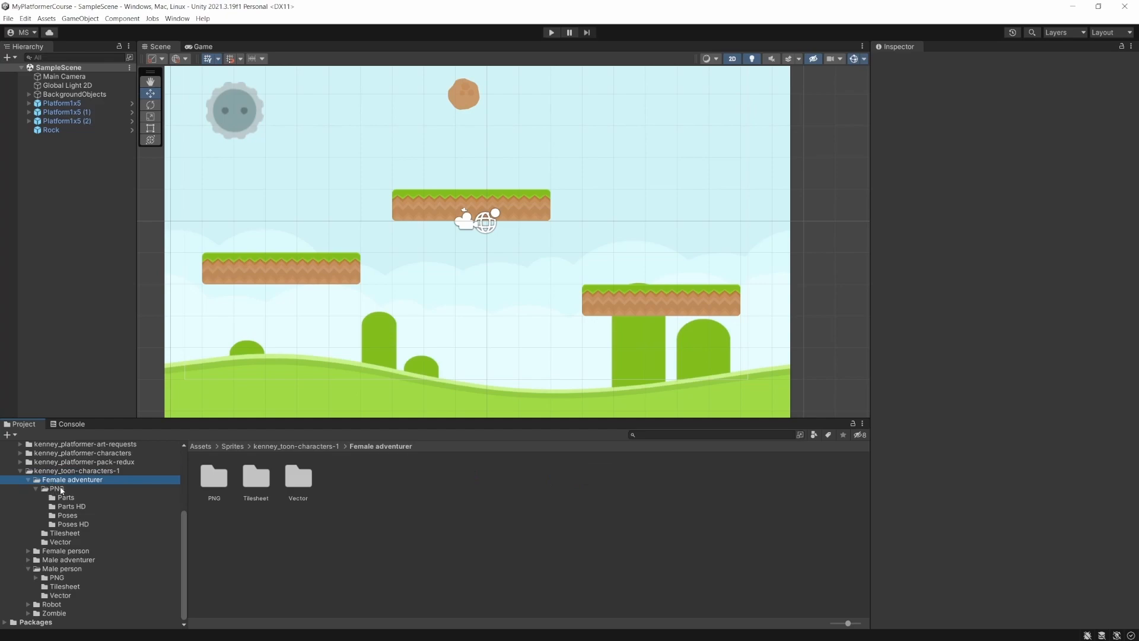
click(57, 491)
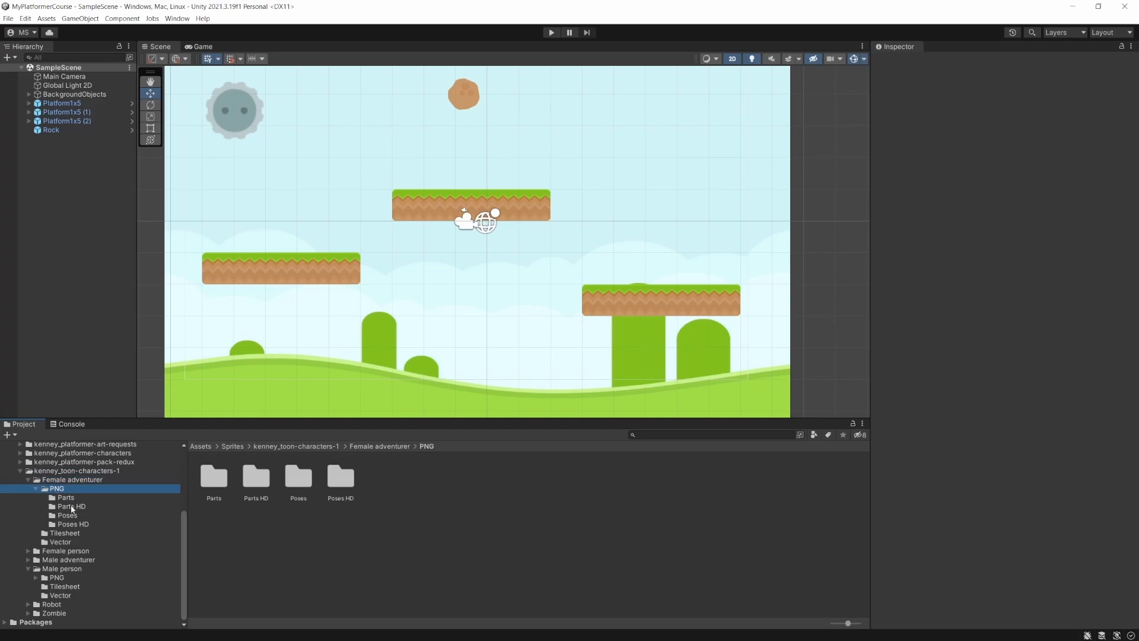
click(35, 489)
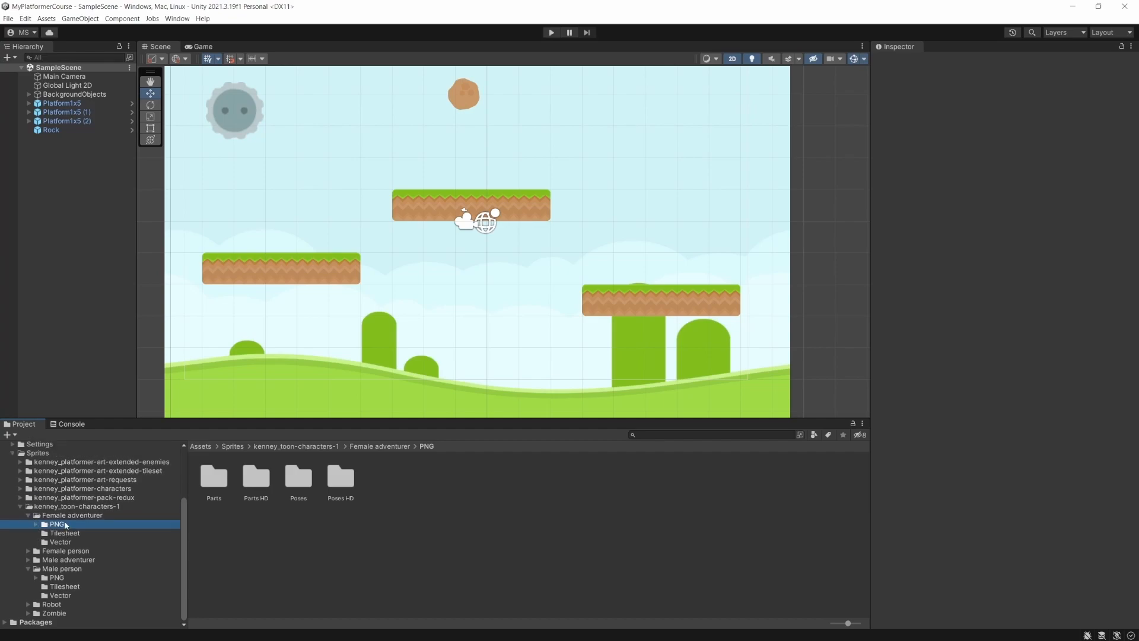
click(57, 534)
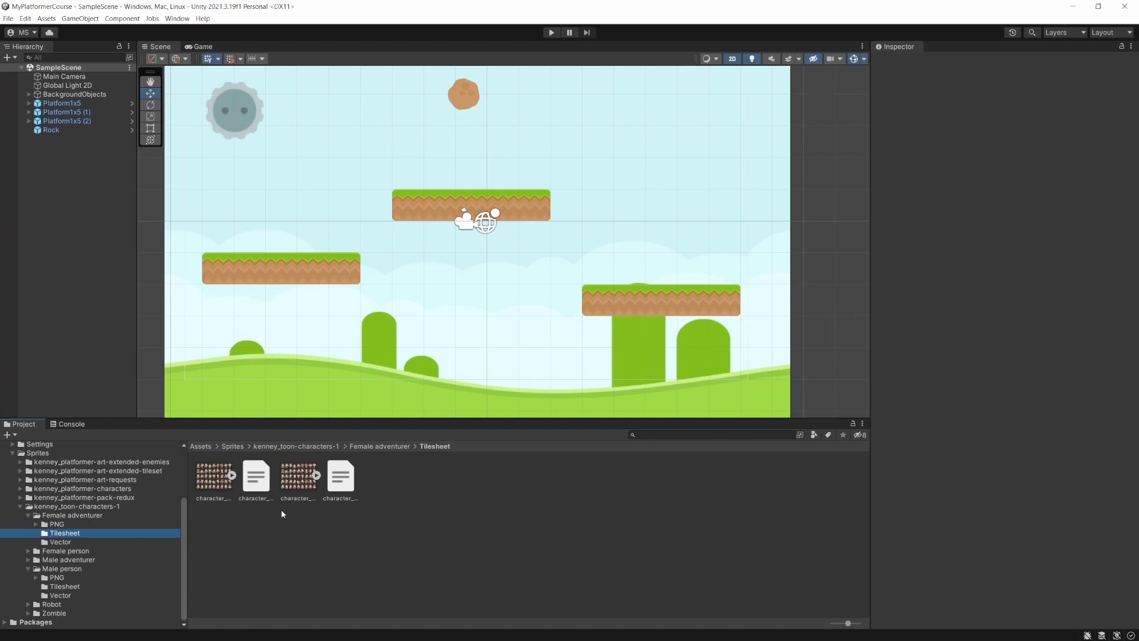
click(302, 483)
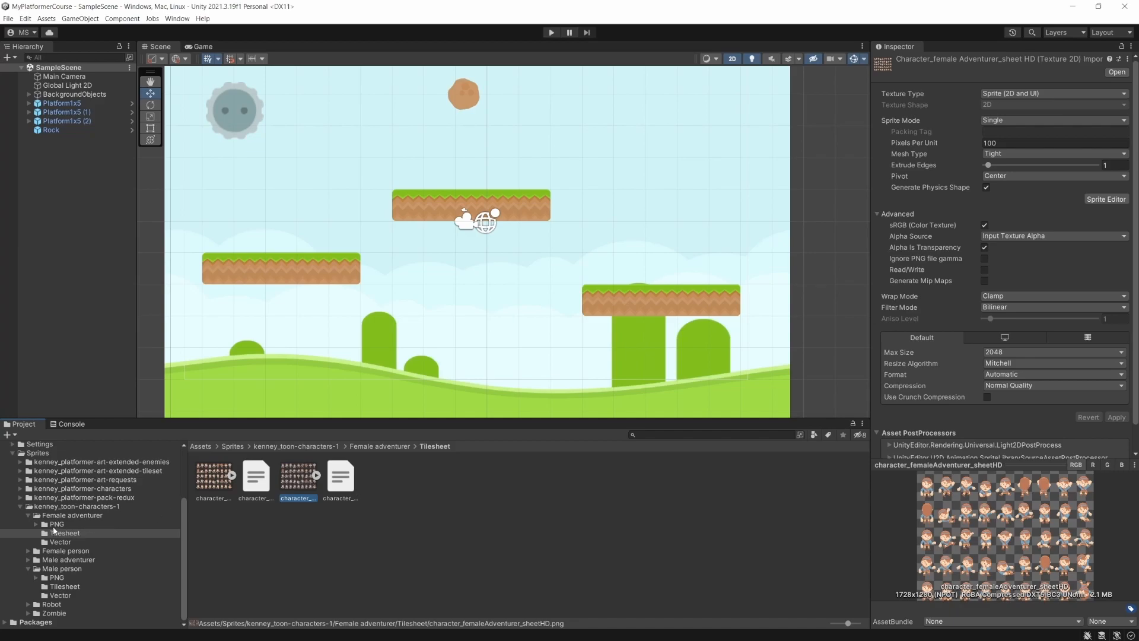
Examine the Female adventurer's Vector folder and the separate body part sprites in Parts HD
click(57, 543)
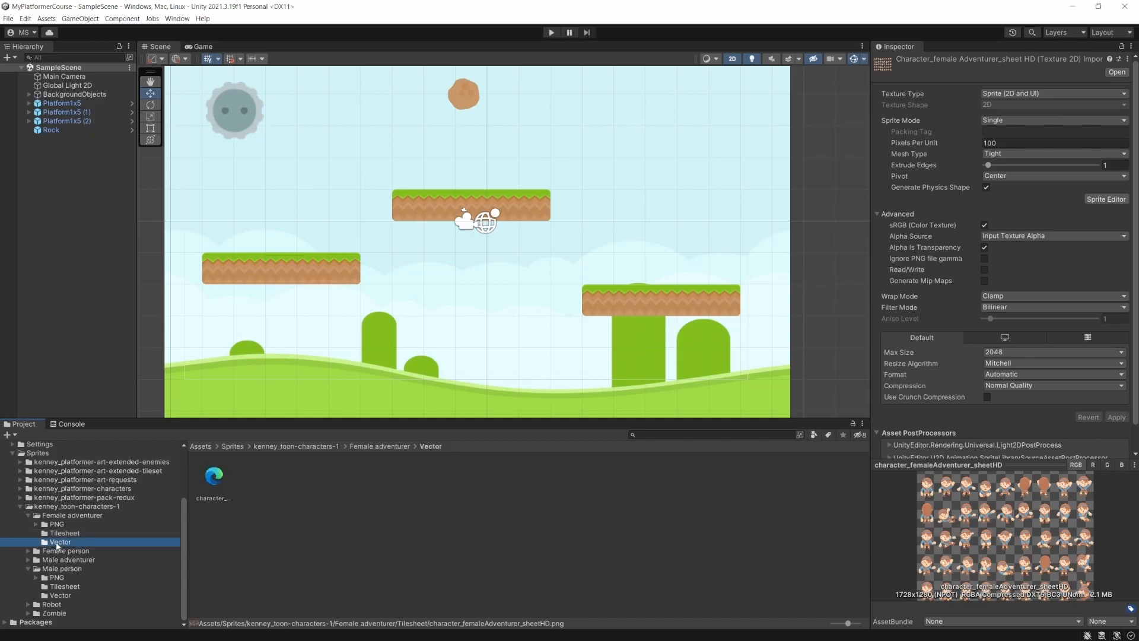
click(52, 525)
click(34, 525)
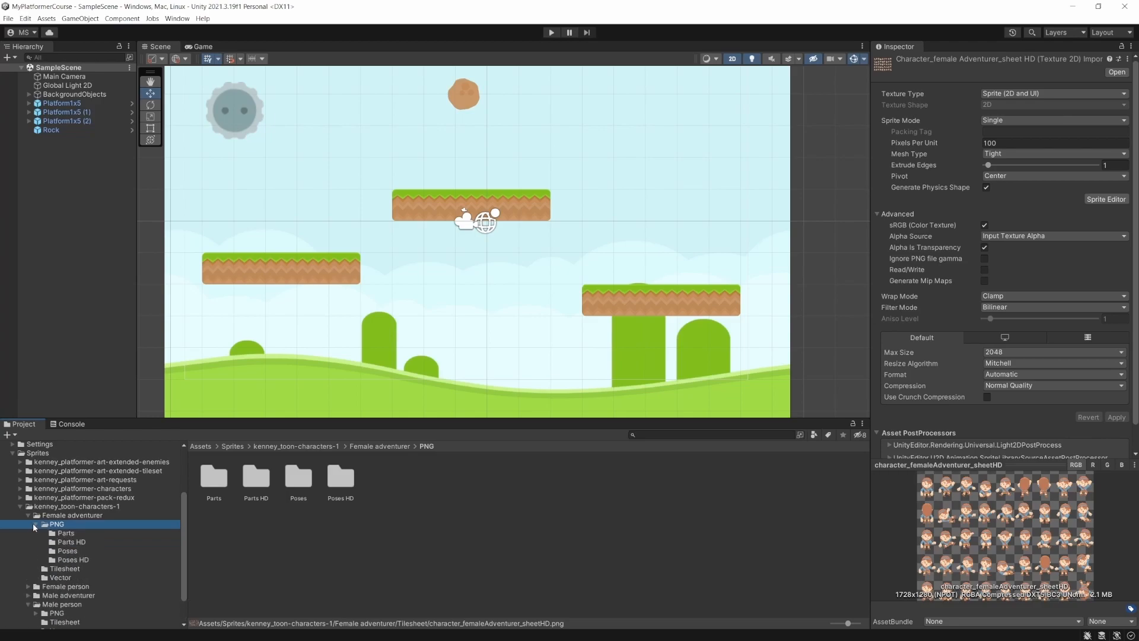
click(70, 542)
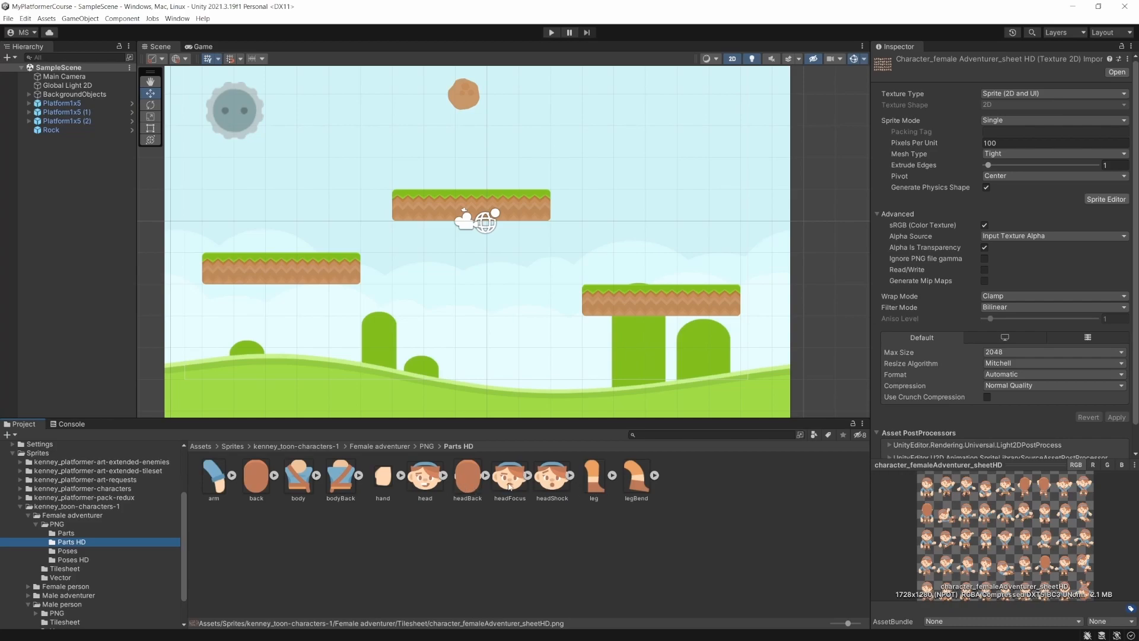
Open the Female adventurer's Poses HD folder and preview several poses, including attack, attackKick and cheer1
click(88, 562)
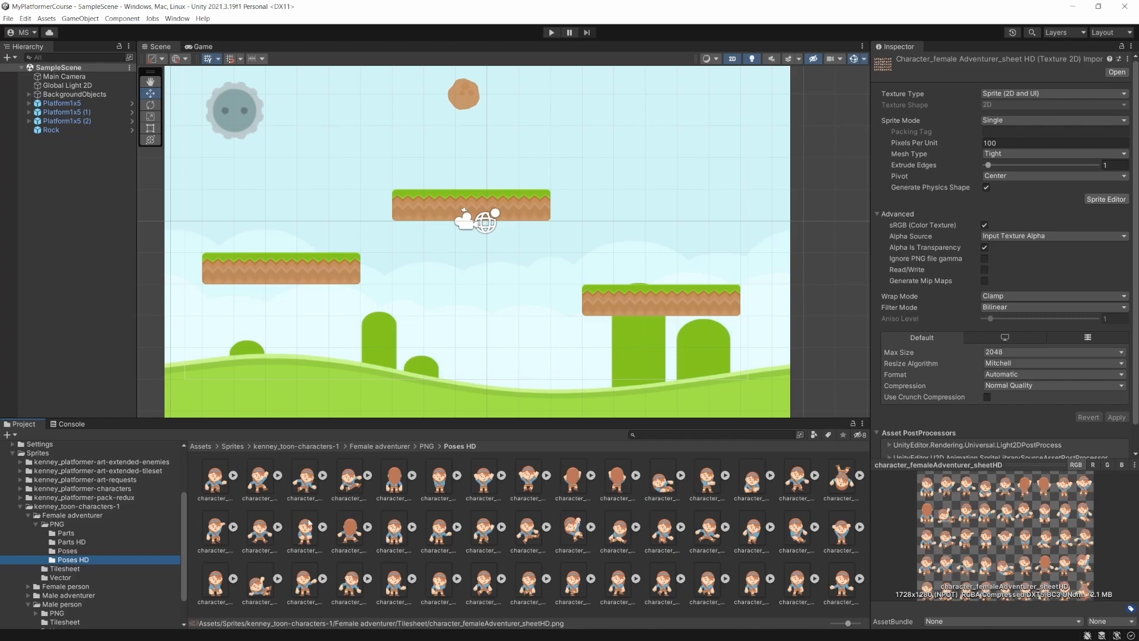
click(221, 487)
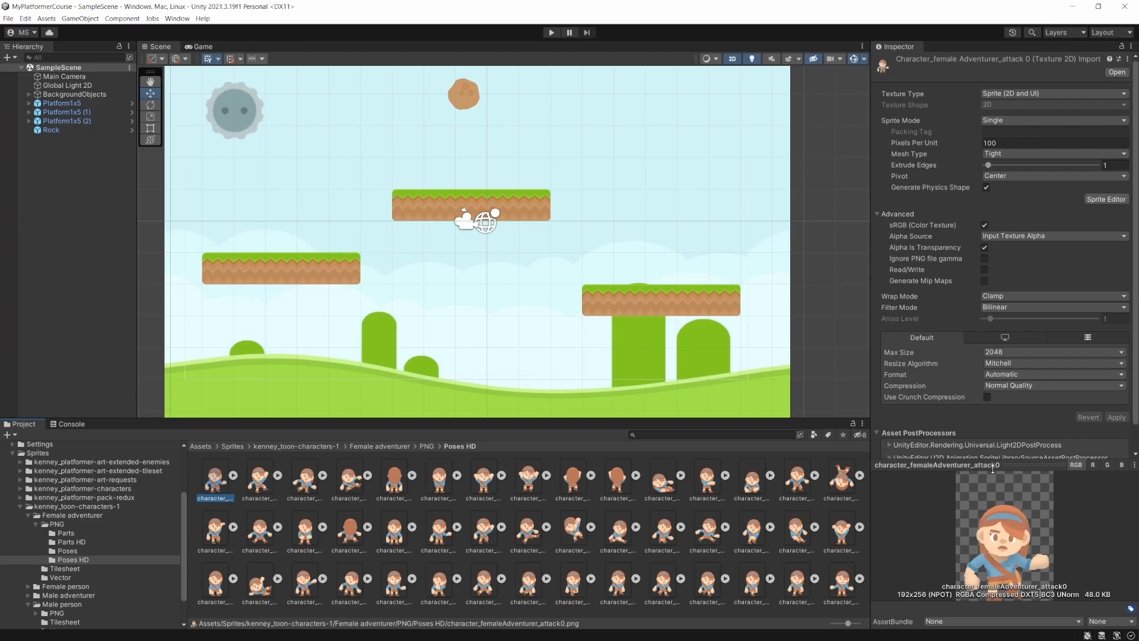
click(253, 484)
click(310, 482)
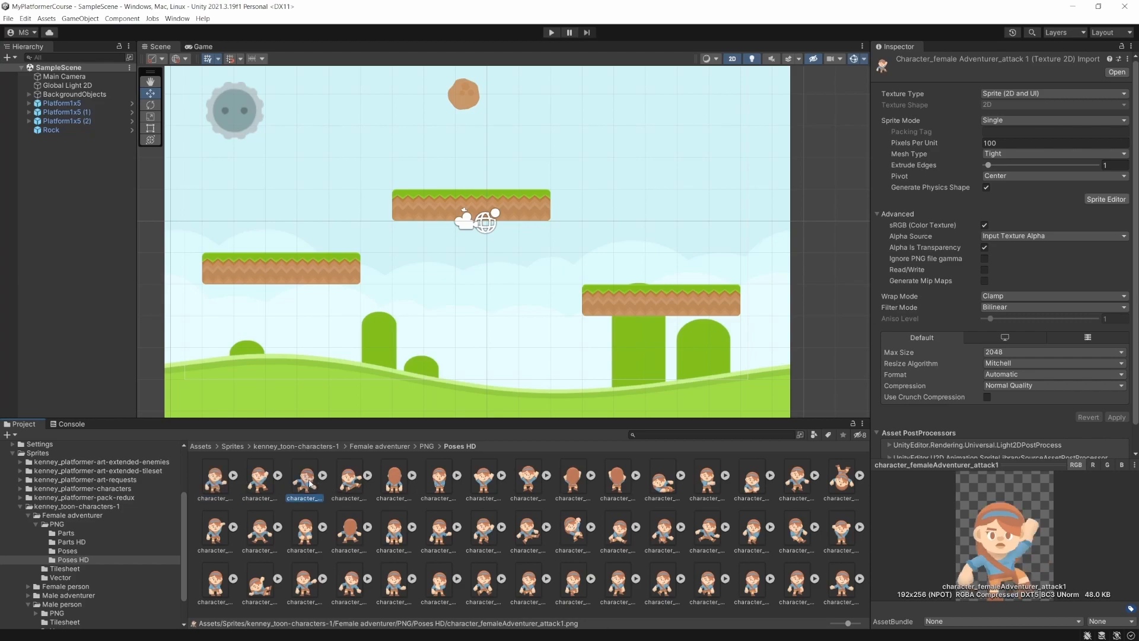
click(353, 481)
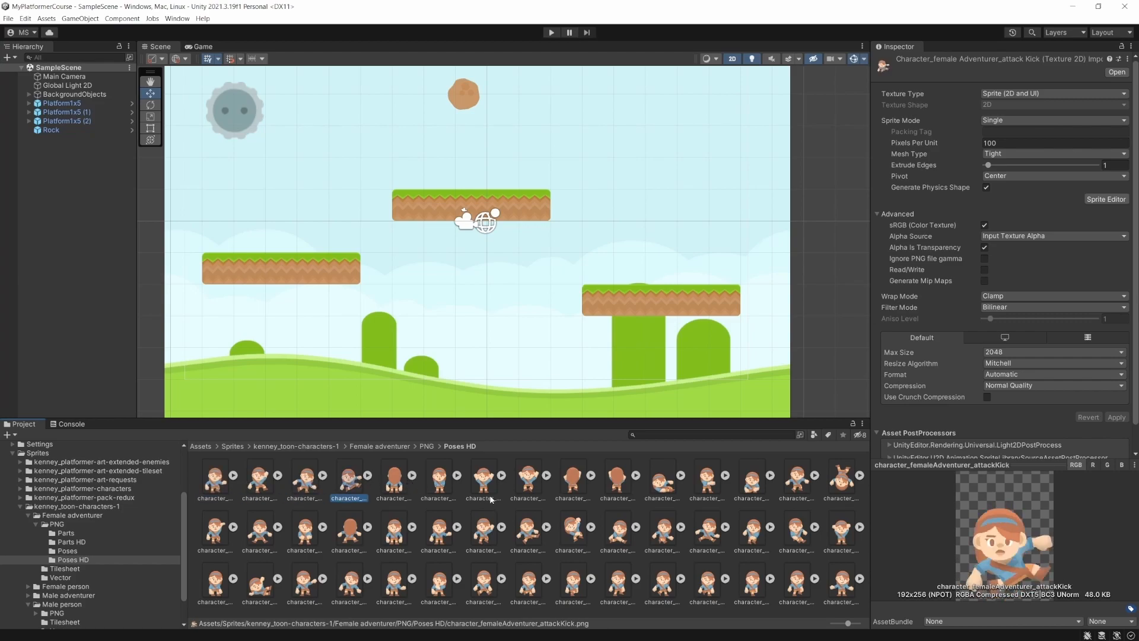
click(537, 485)
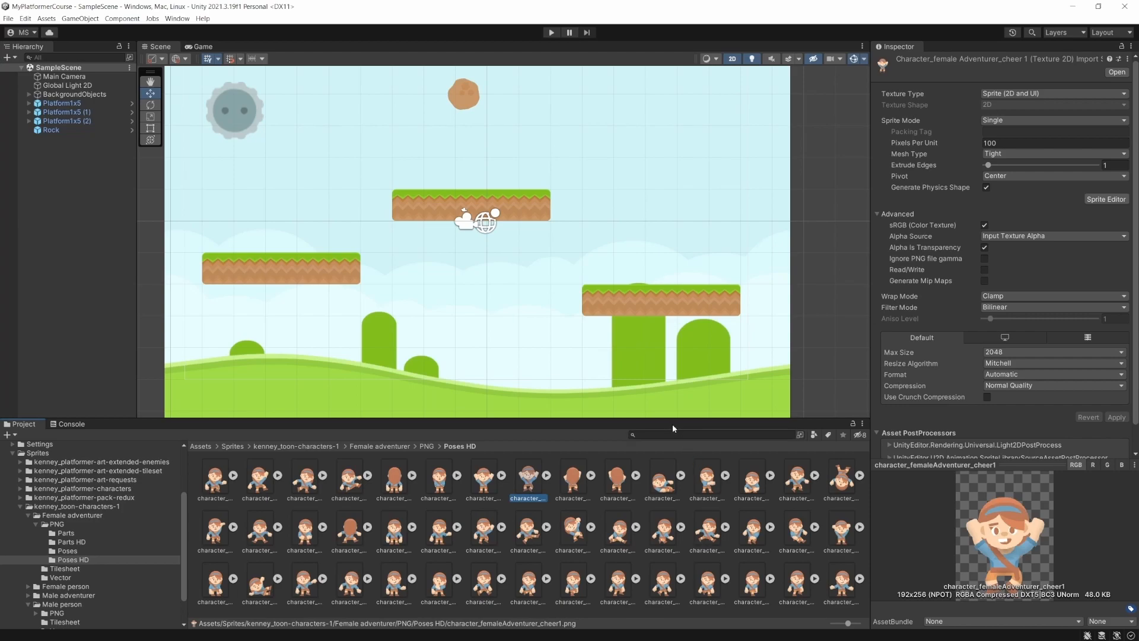
Enlarge the Project window and display the Poses HD sprites as a list with full names
drag(600, 419, 590, 353)
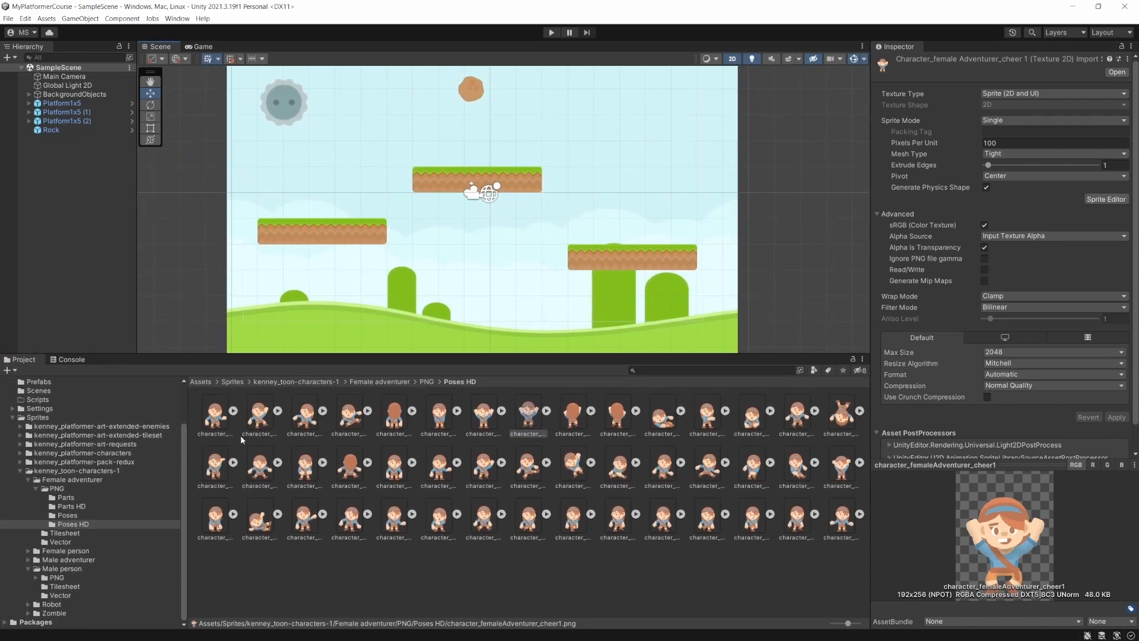
mouse_move(182, 447)
mouse_down()
mouse_move(165, 448)
mouse_move(185, 448)
mouse_up()
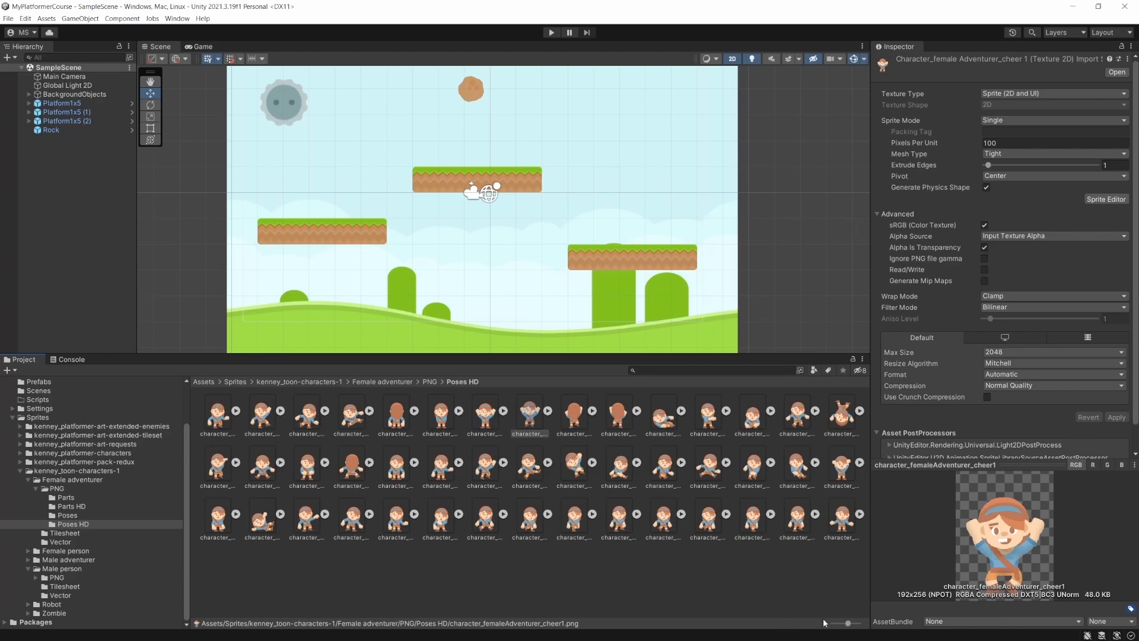
drag(849, 623, 814, 621)
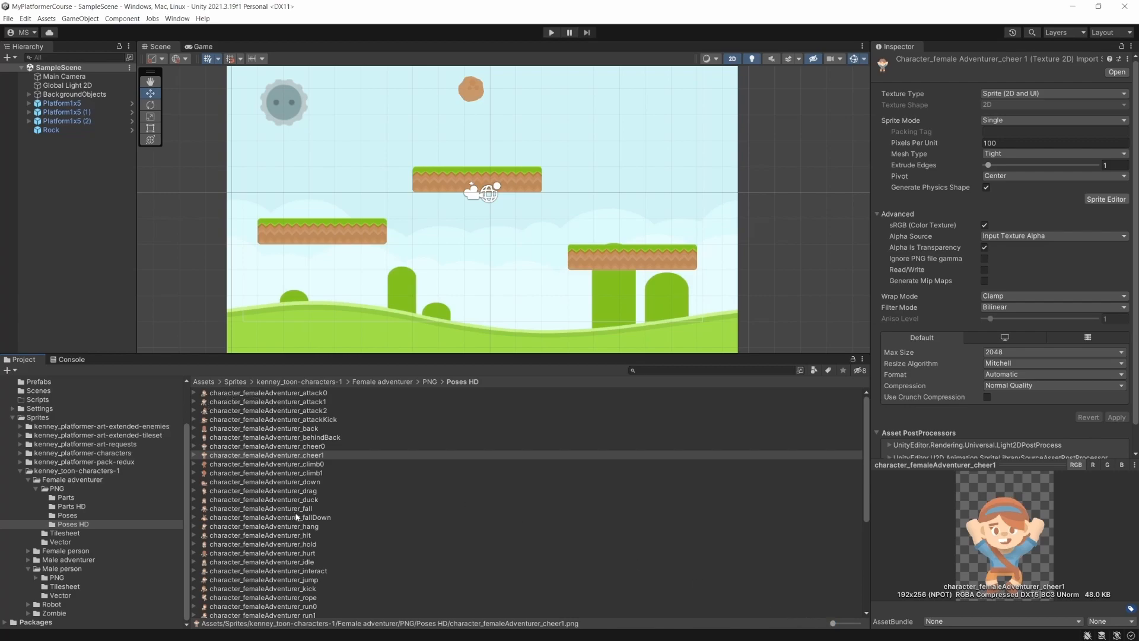
Find and select the character_femaleAdventurer_idle sprite in the Poses HD list
scroll(298, 518, down, 6)
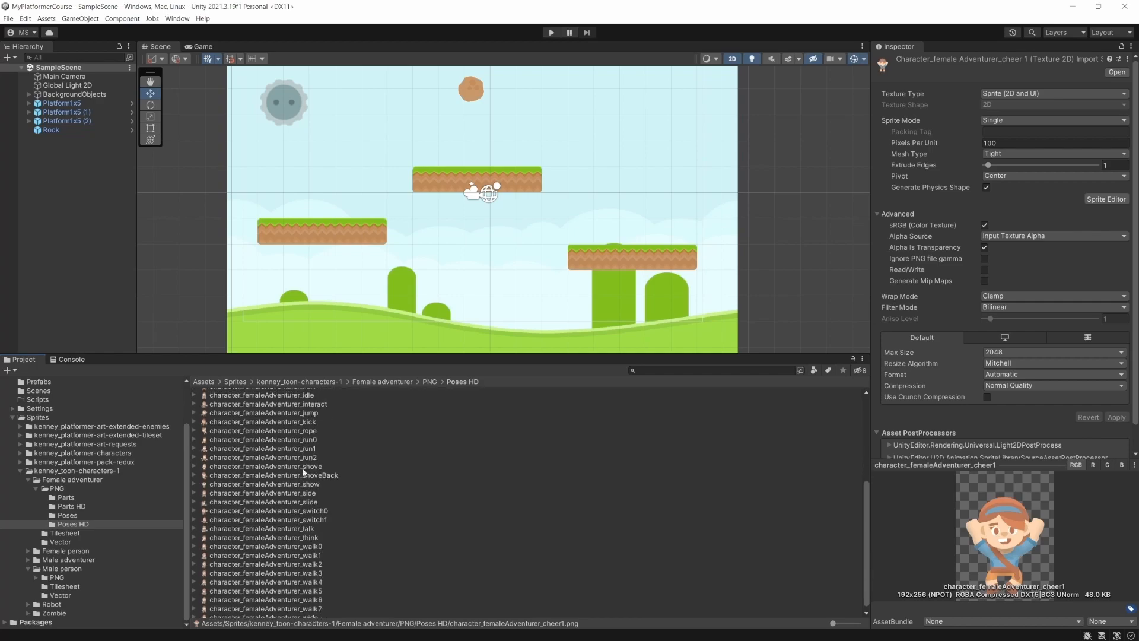
scroll(291, 418, up, 1)
click(286, 430)
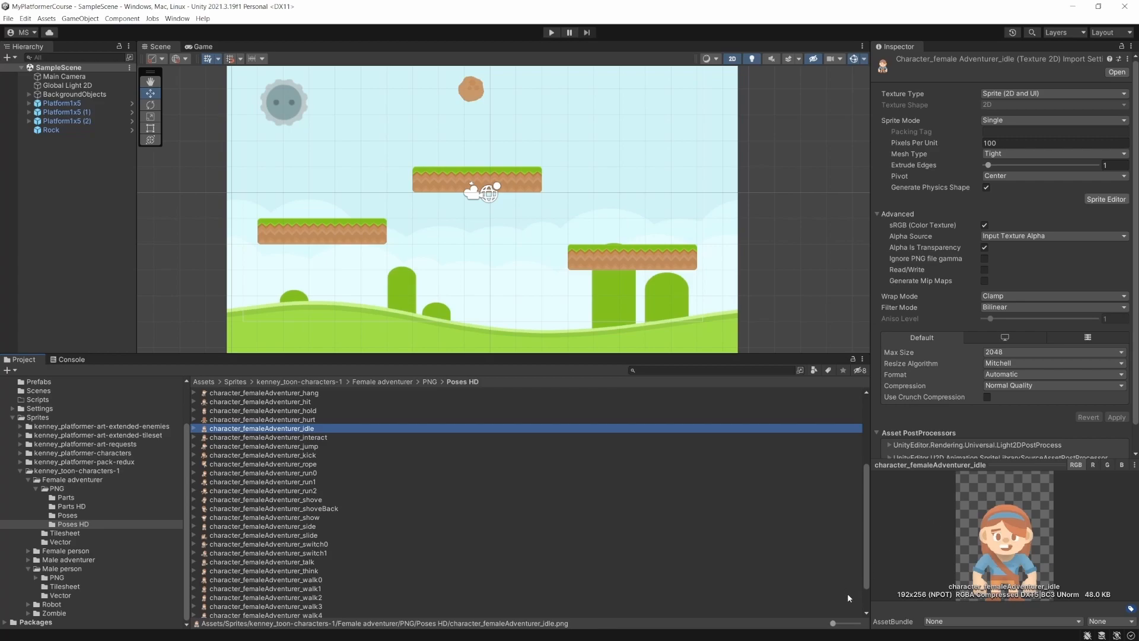
Switch the Poses HD sprites back to thumbnails and add the character_femaleAdventurer_idle sprite to the scene hierarchy below Rock
click(839, 624)
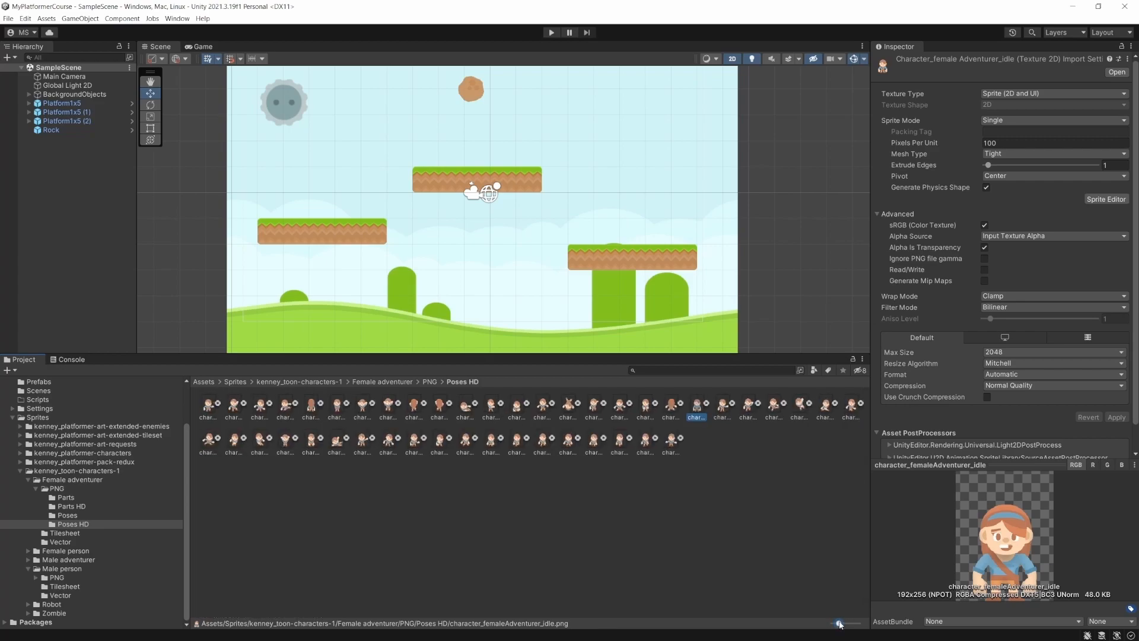
drag(842, 624, 849, 624)
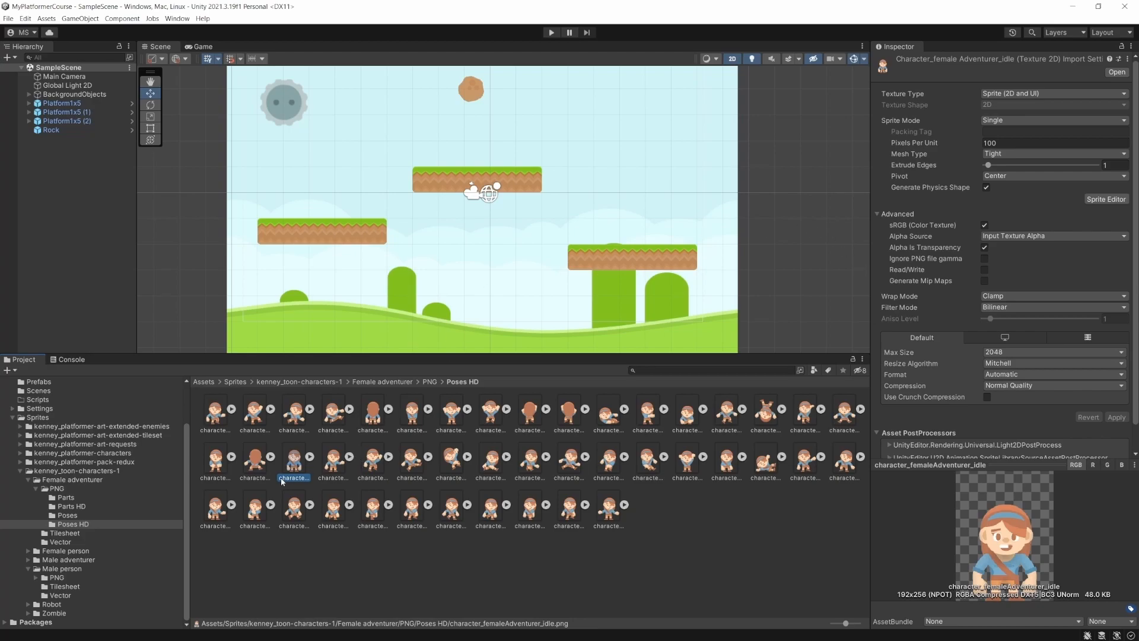
drag(295, 466, 83, 230)
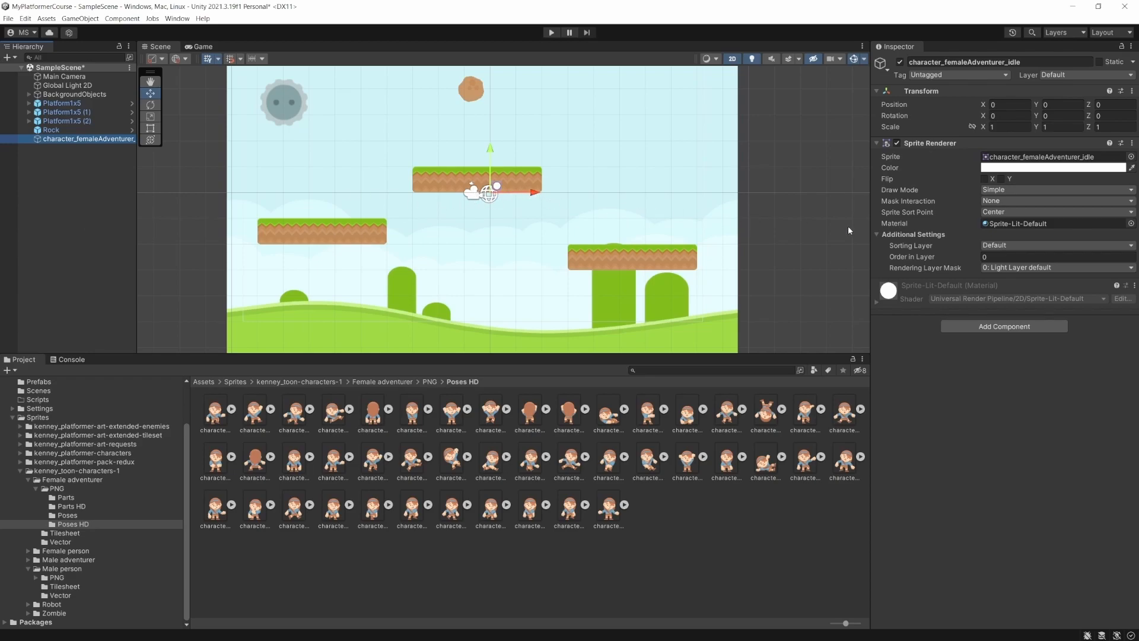
Add a new sorting layer below Platforms in the project's sorting layers and name it Player
click(1020, 245)
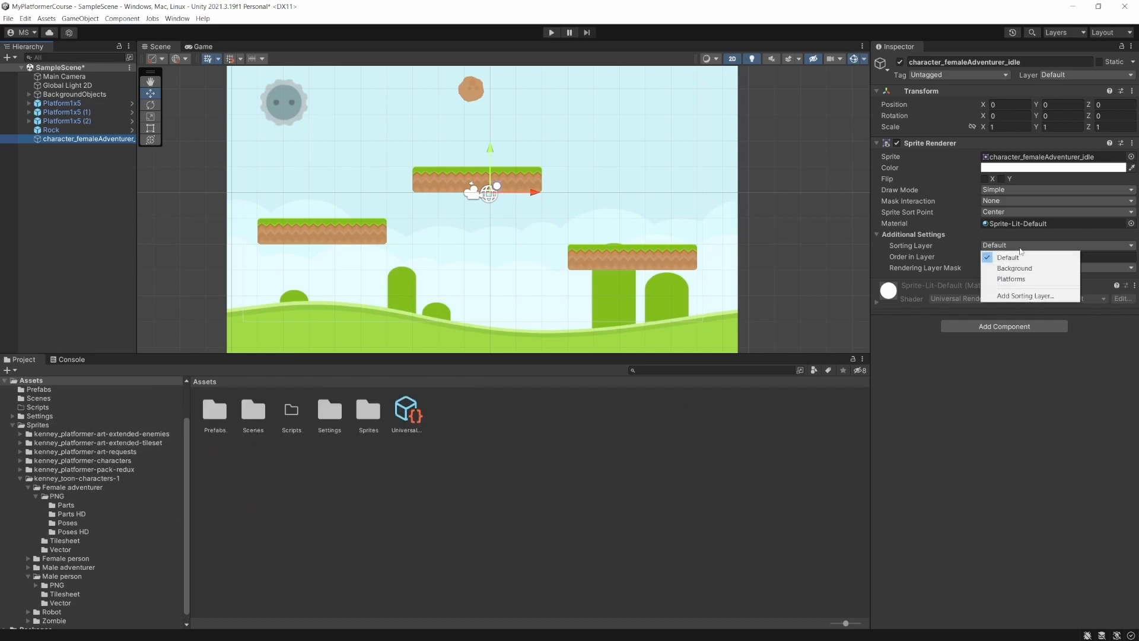
click(1015, 297)
click(1003, 148)
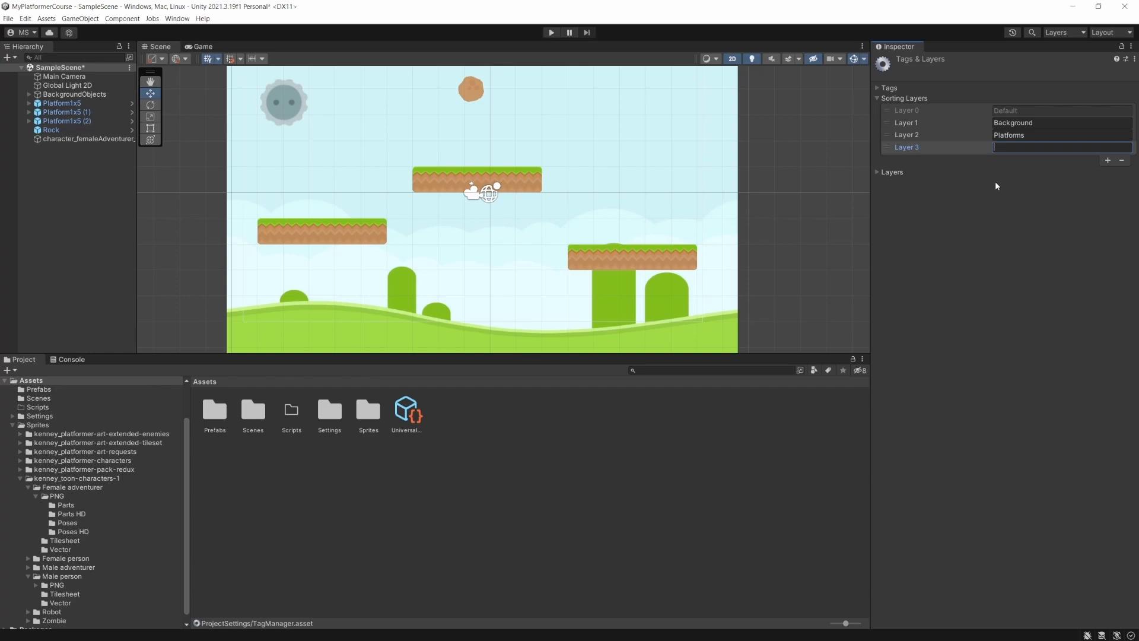
click(1107, 161)
click(1122, 172)
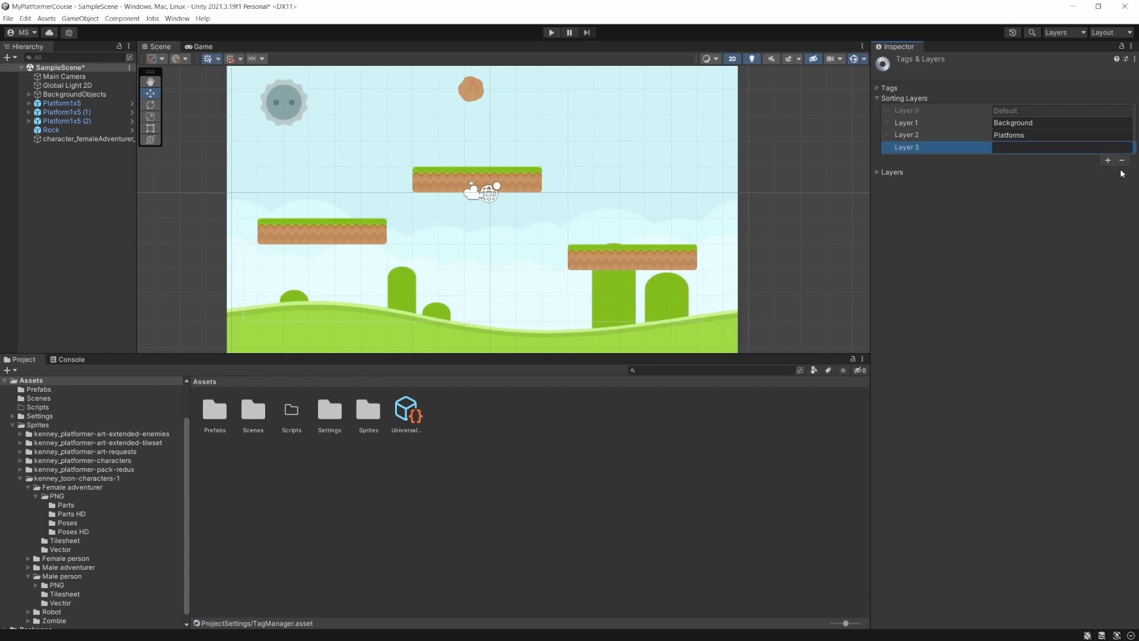
click(1024, 148)
text(Player)
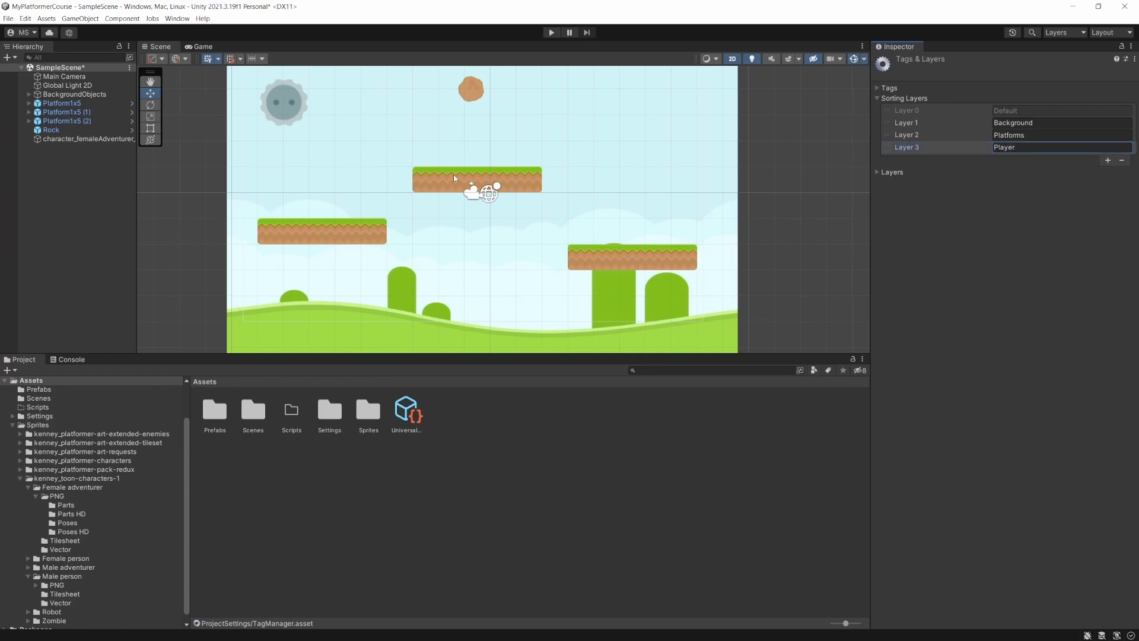
Assign the character_femaleAdventurer_idle object to the Player sorting layer
click(47, 141)
click(1009, 246)
click(1007, 289)
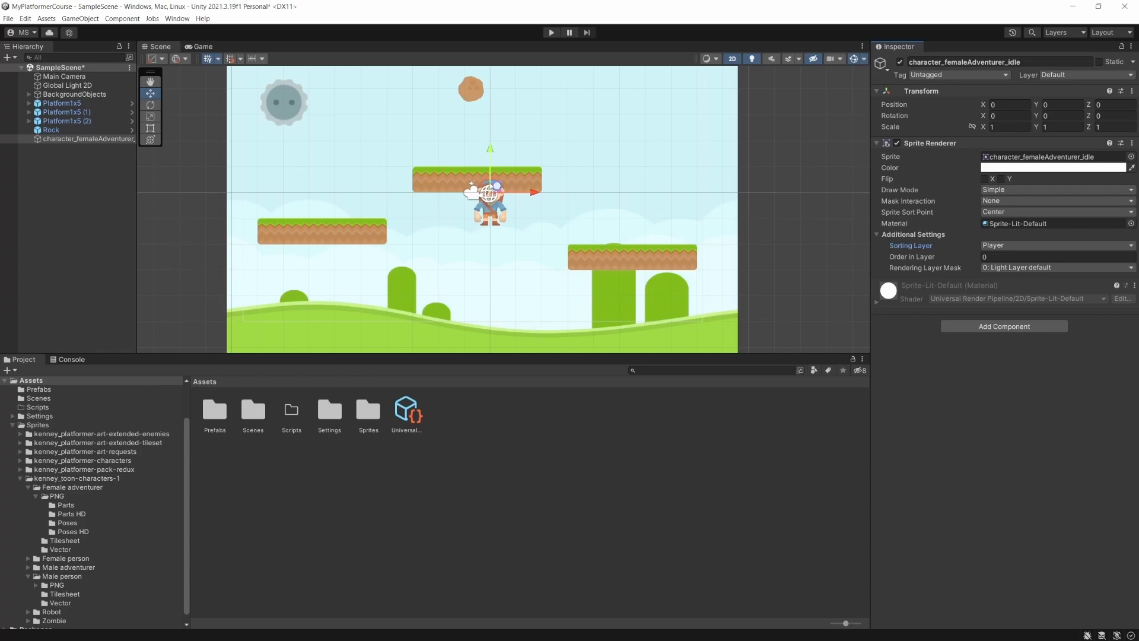
Check which sorting layers the Global Light 2D targets
click(69, 86)
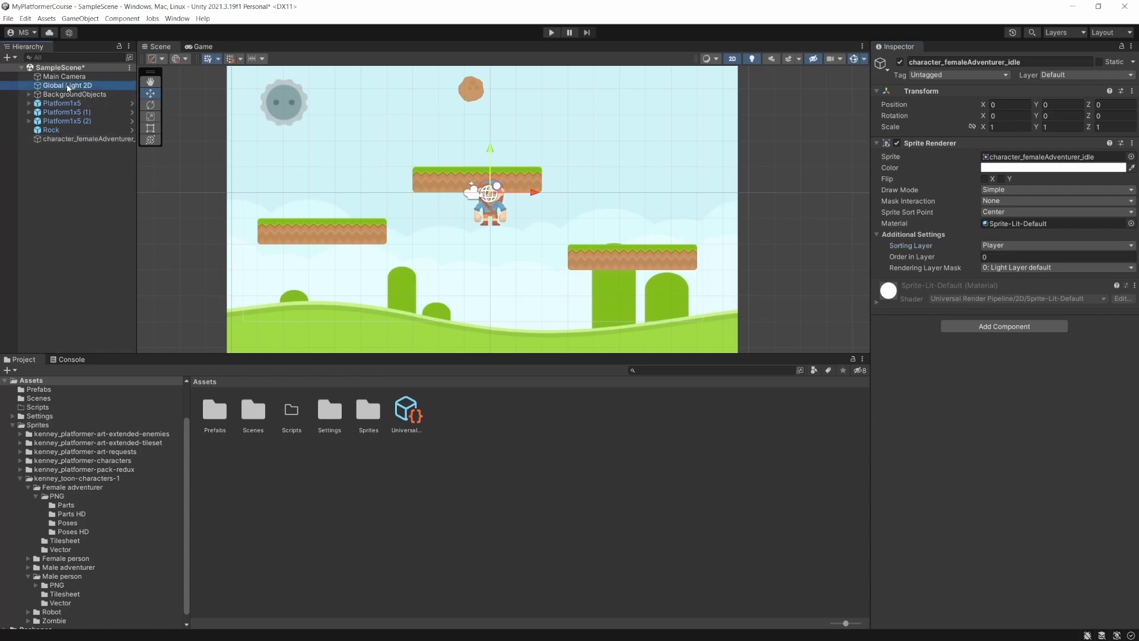
click(1015, 190)
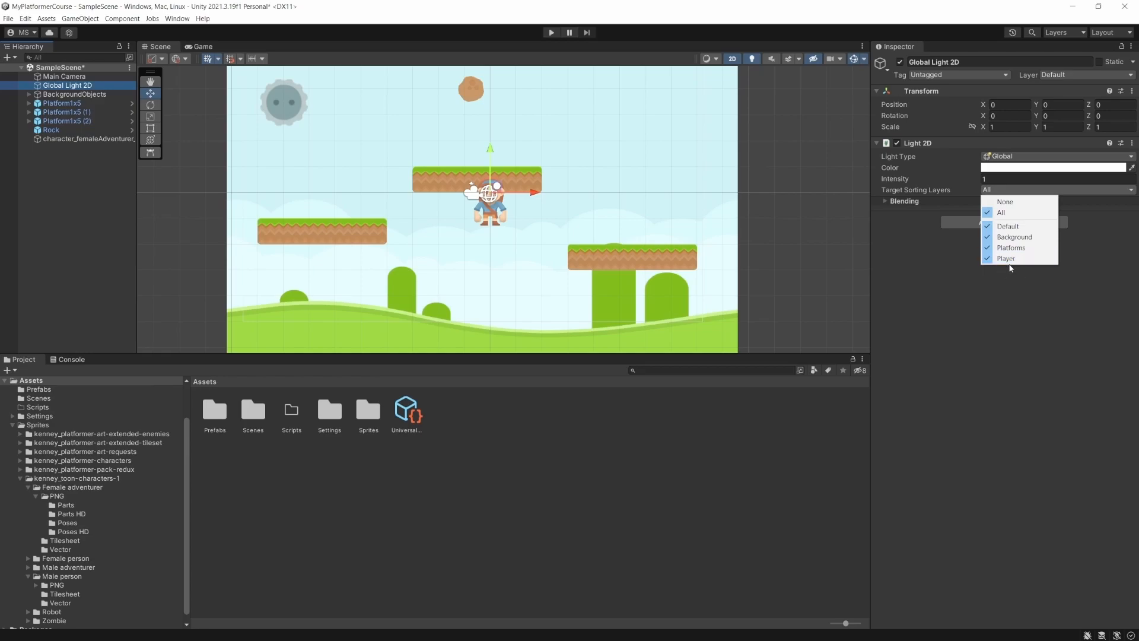
click(980, 283)
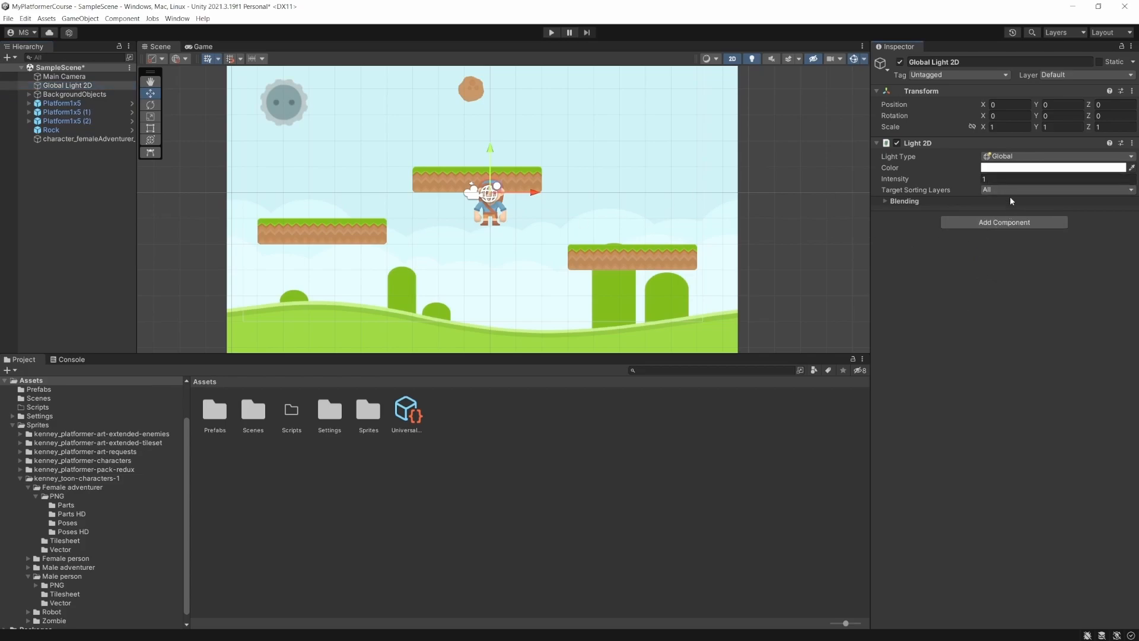
Rename the character_femaleAdventurer_idle object in the scene hierarchy to Player
click(60, 140)
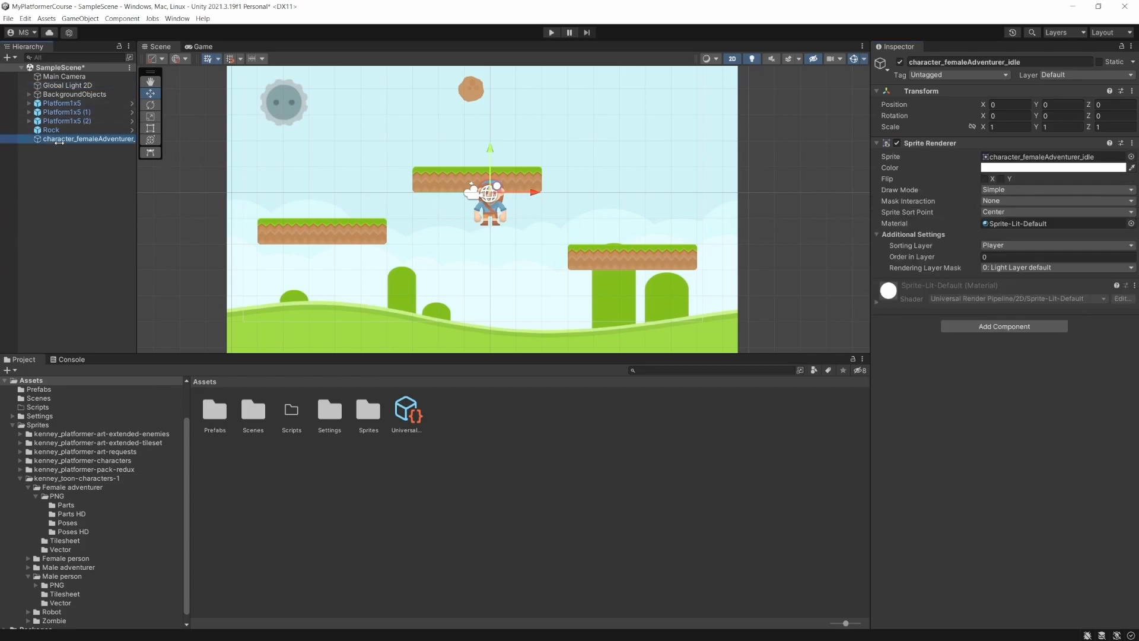
key(F2)
text(Player)
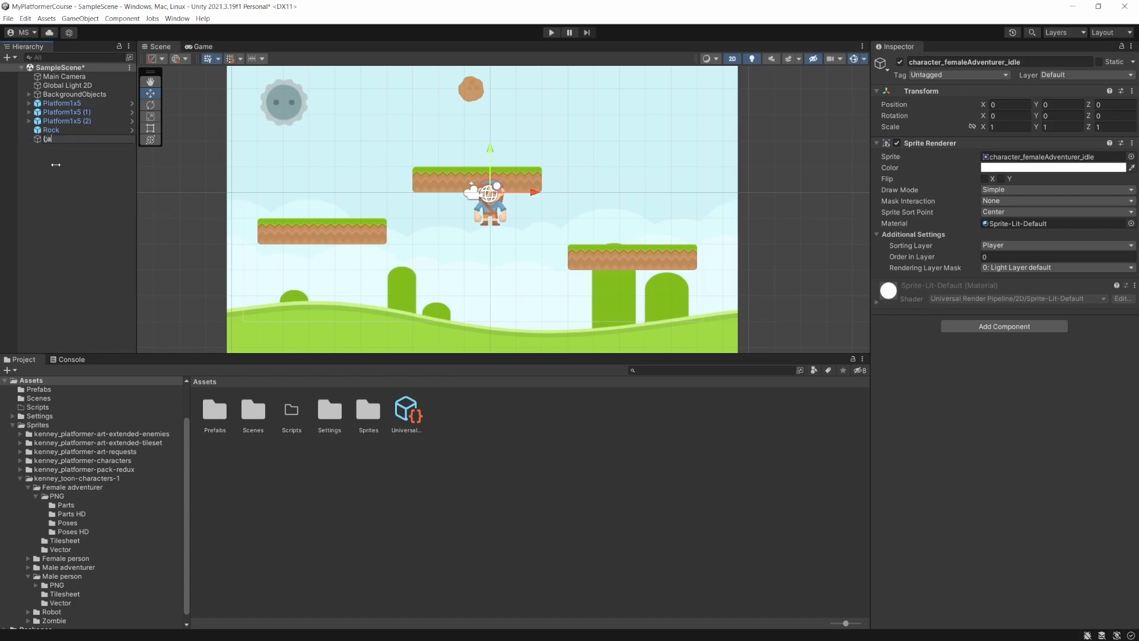
key(BackSpace)
key(BackSpace)
key(BackSpace)
key(BackSpace)
text(Player)
key(Return)
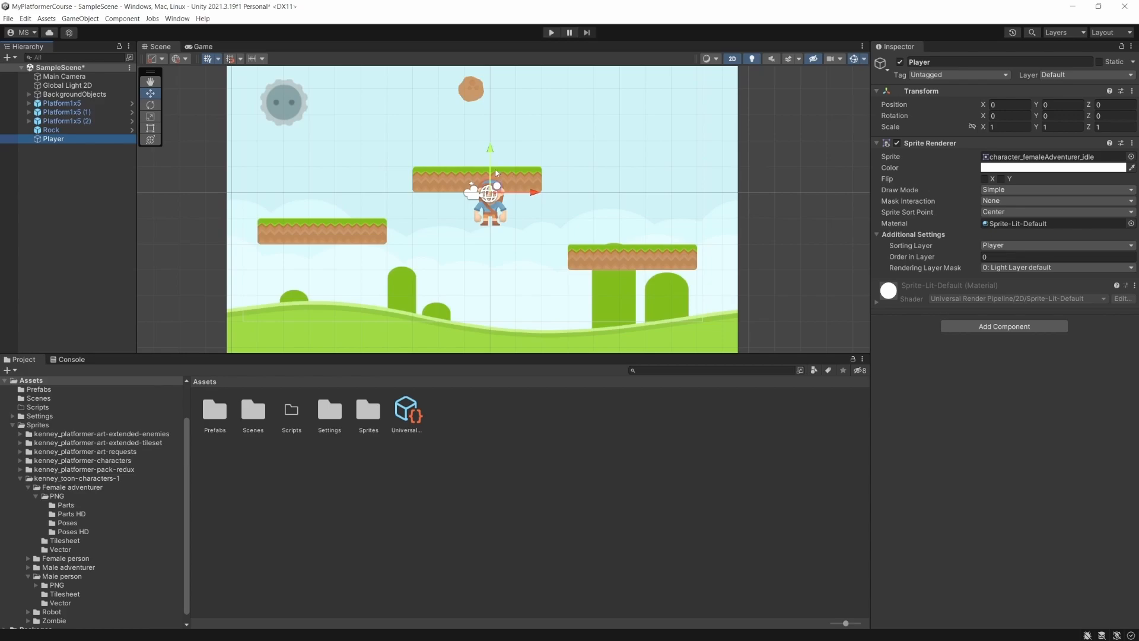
Scale the Player down to about 0.74 and stand it on the upper platform at about Y 1.89, checking the Game view
drag(495, 155, 500, 96)
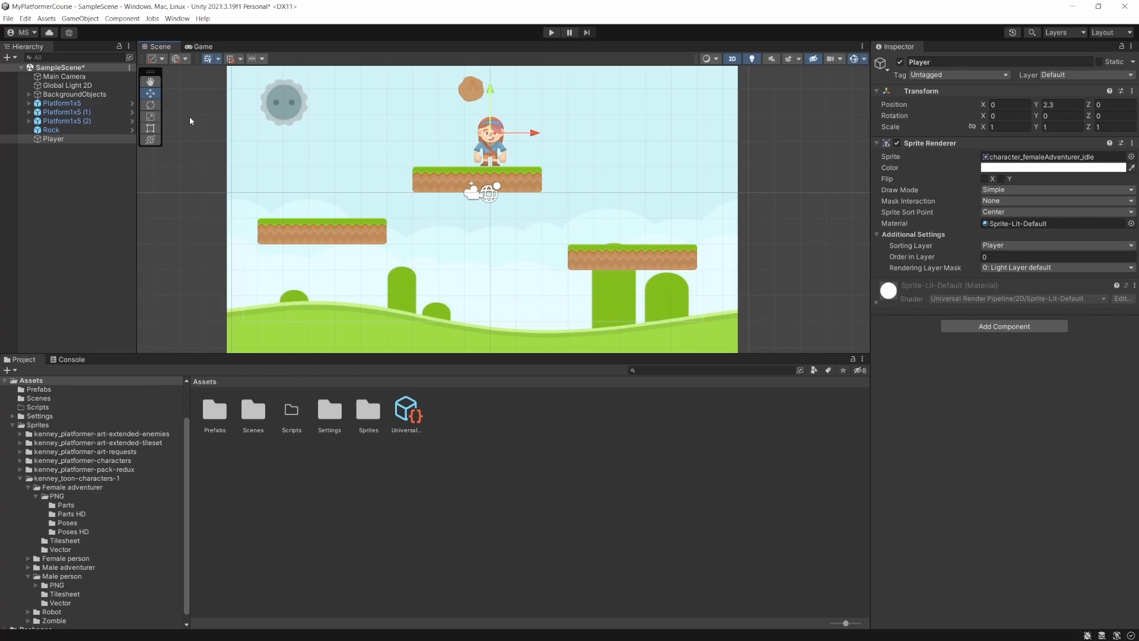
click(152, 117)
drag(491, 132, 491, 140)
key(w)
drag(492, 99, 492, 109)
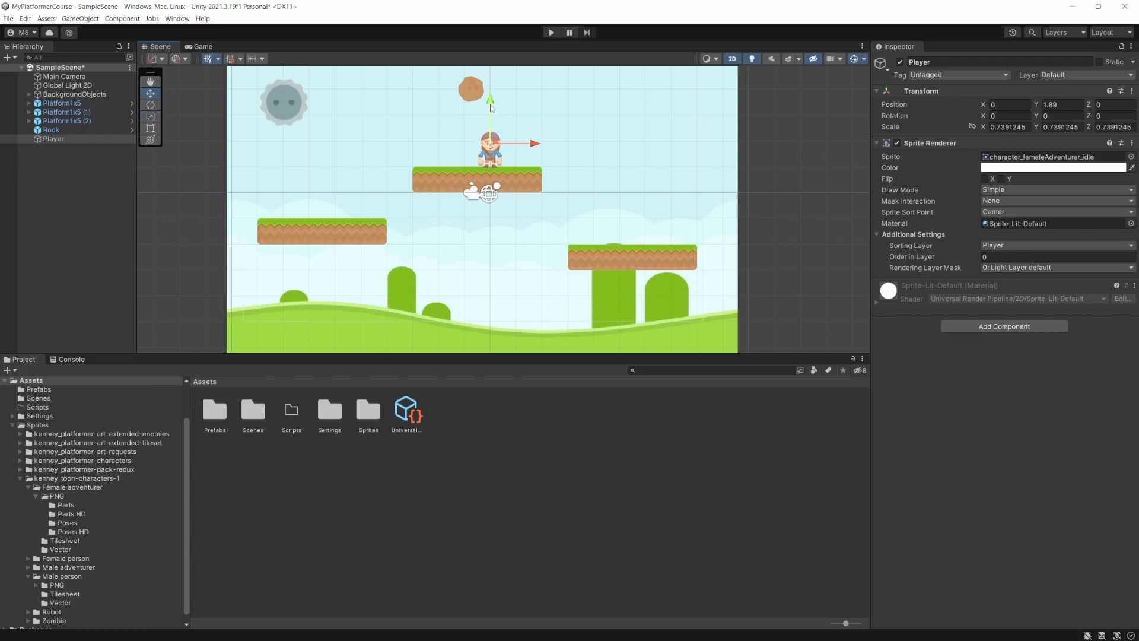
click(185, 47)
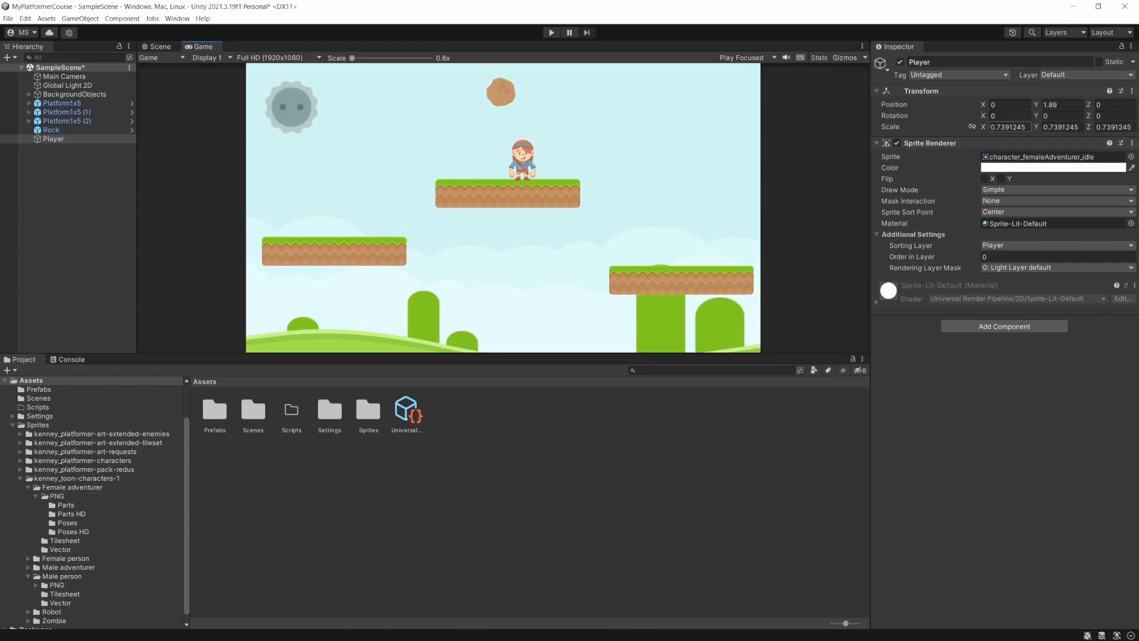
Set the Player's scale to 0.74 on the X, Y and Z axes
click(1016, 127)
text(.74)
key(Tab)
key(BackSpace)
text(.74)
key(Tab)
key(BackSpace)
text(.74)
key(Return)
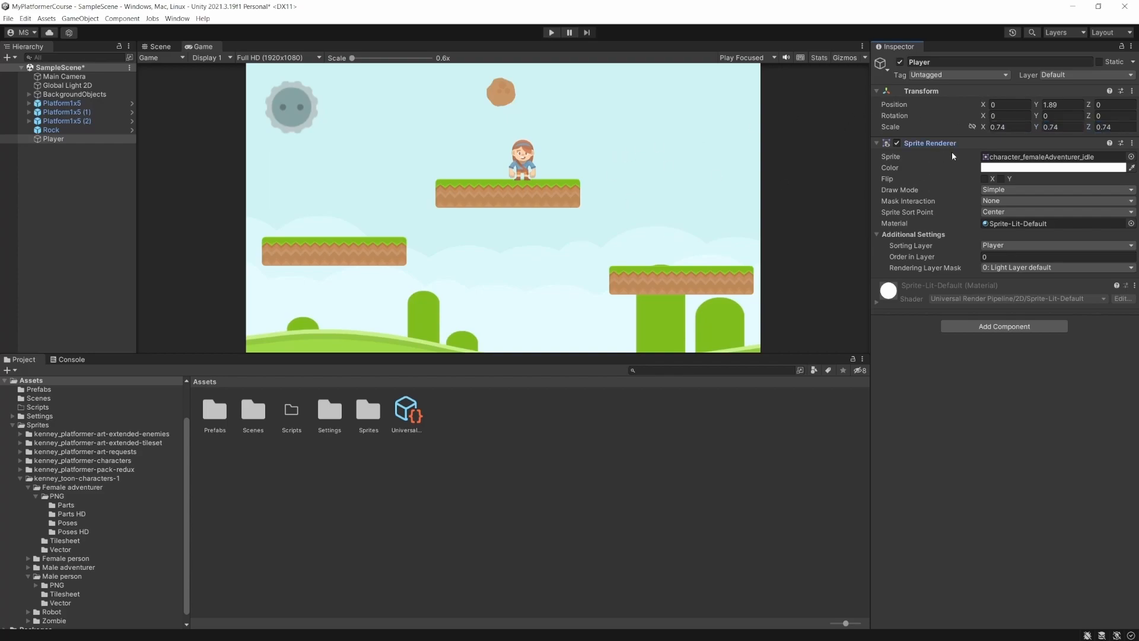
Save the scene and move the Player into the open sky beside the upper platform, to about X 3.68, Y 3.8
click(159, 46)
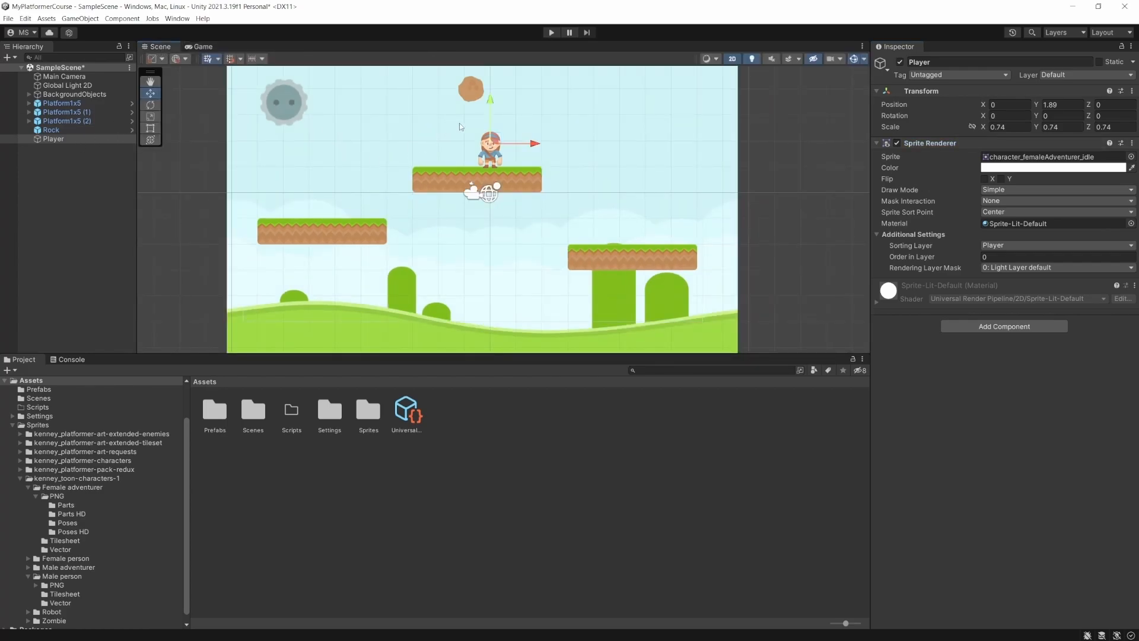
drag(495, 105, 492, 102)
key(ctrl+s)
drag(491, 144, 585, 94)
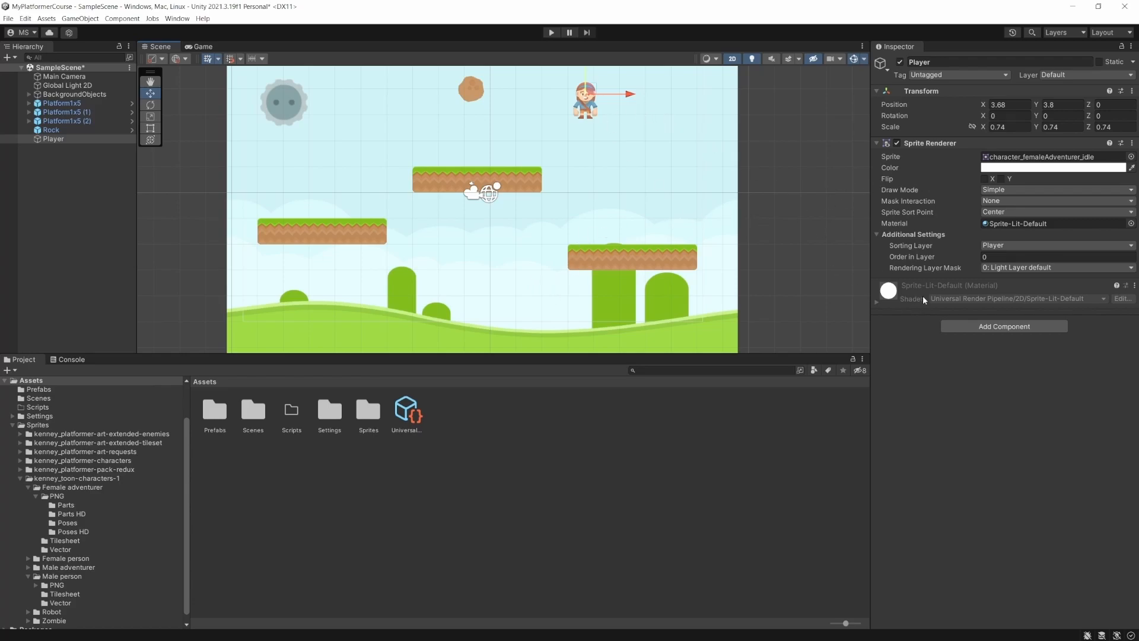
Add a Rigidbody 2D component to the Player and test its fall by briefly running the scene
click(996, 326)
text(rigi)
key(Down)
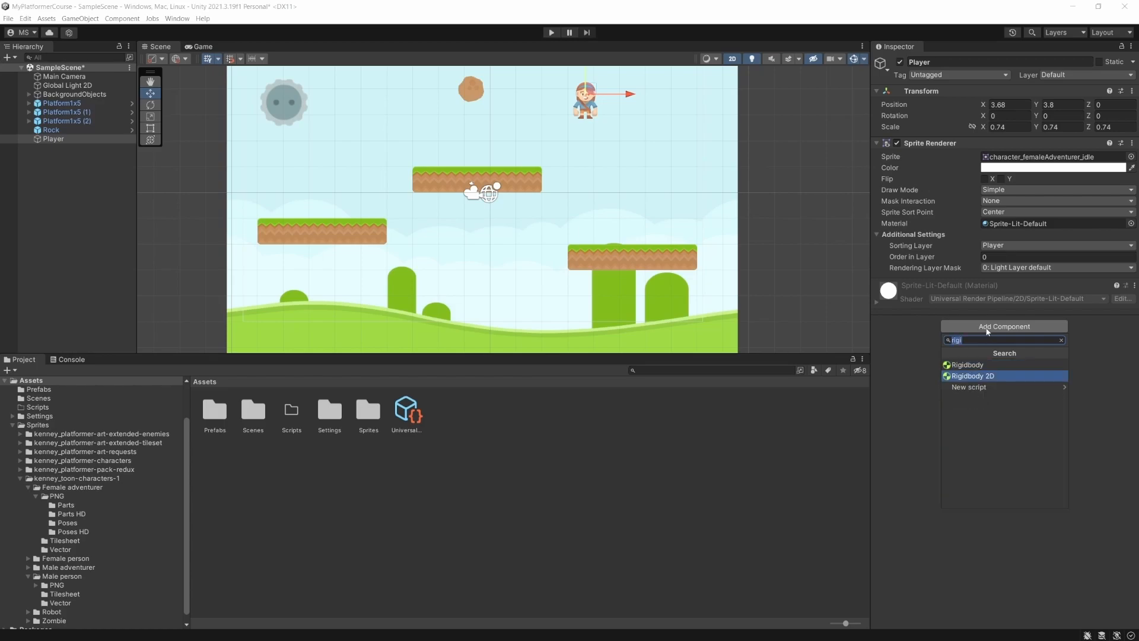
key(Return)
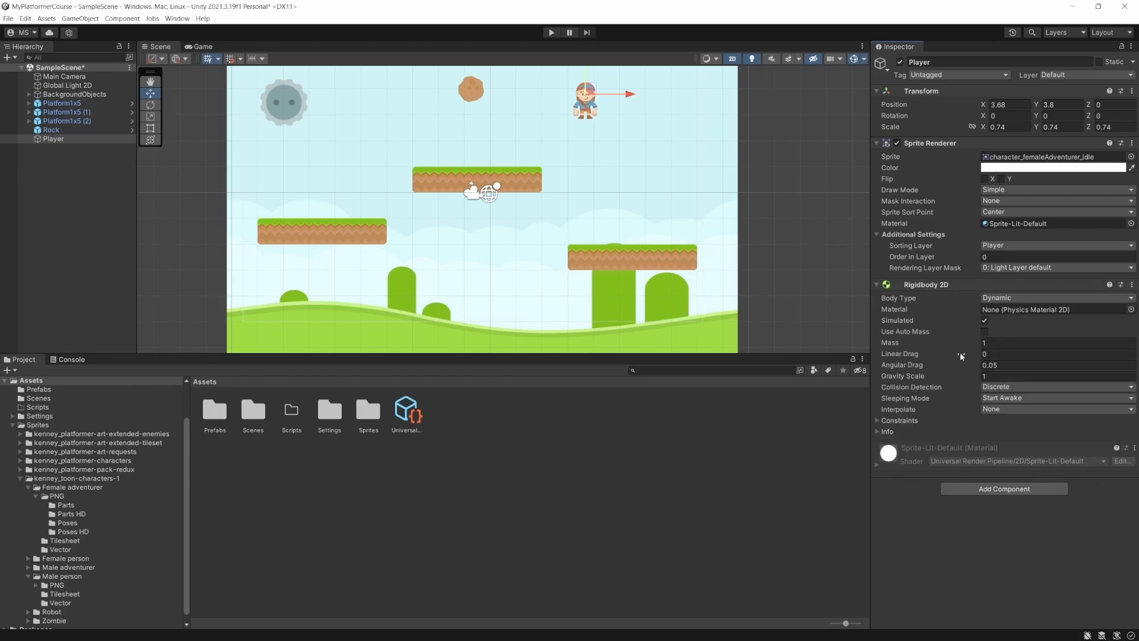
click(551, 33)
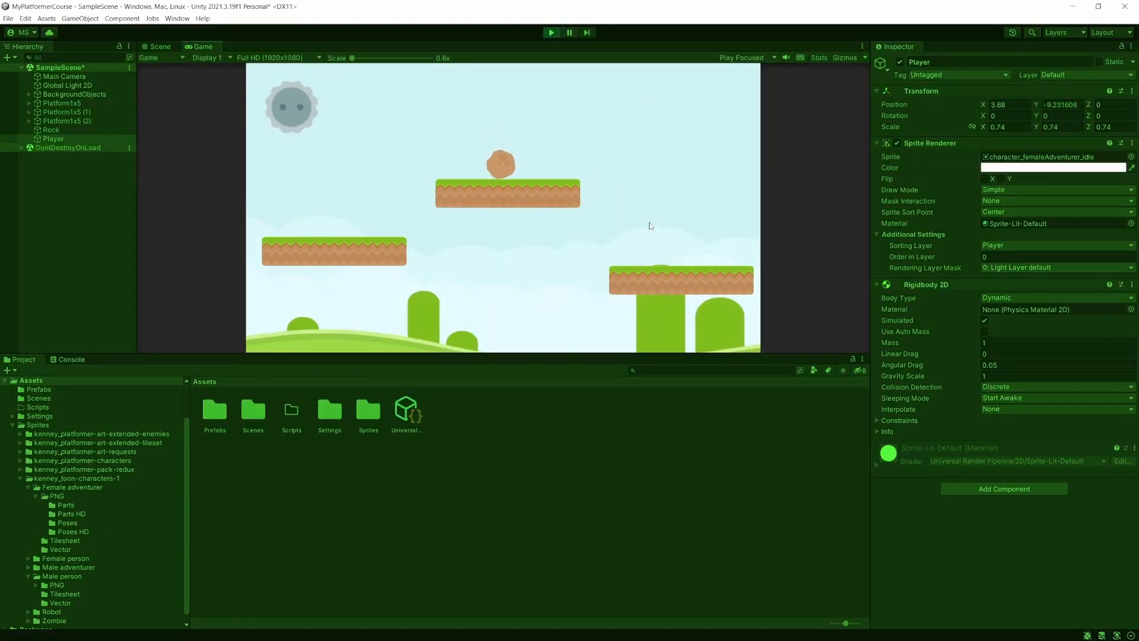
click(551, 33)
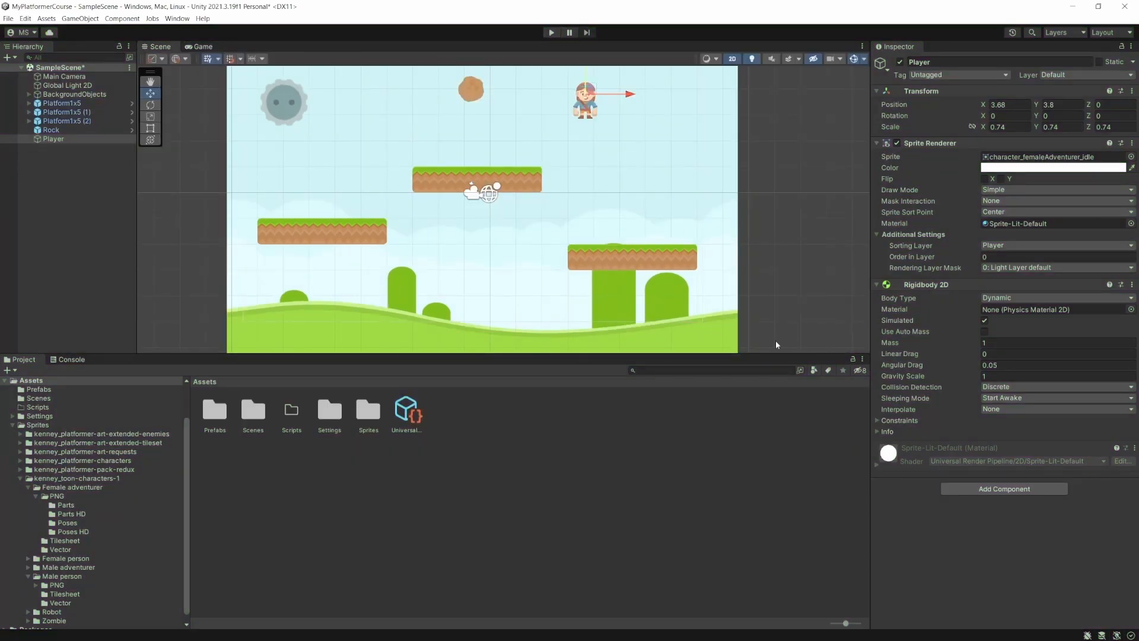
Add a Capsule Collider 2D component to the Player
click(985, 488)
text(colli)
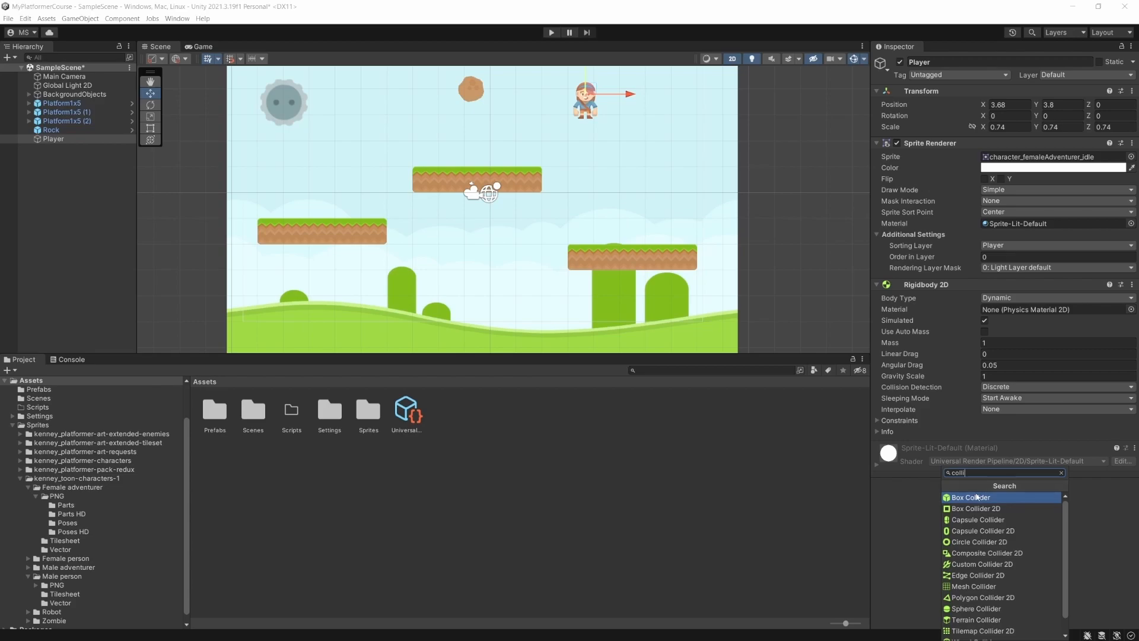
click(985, 531)
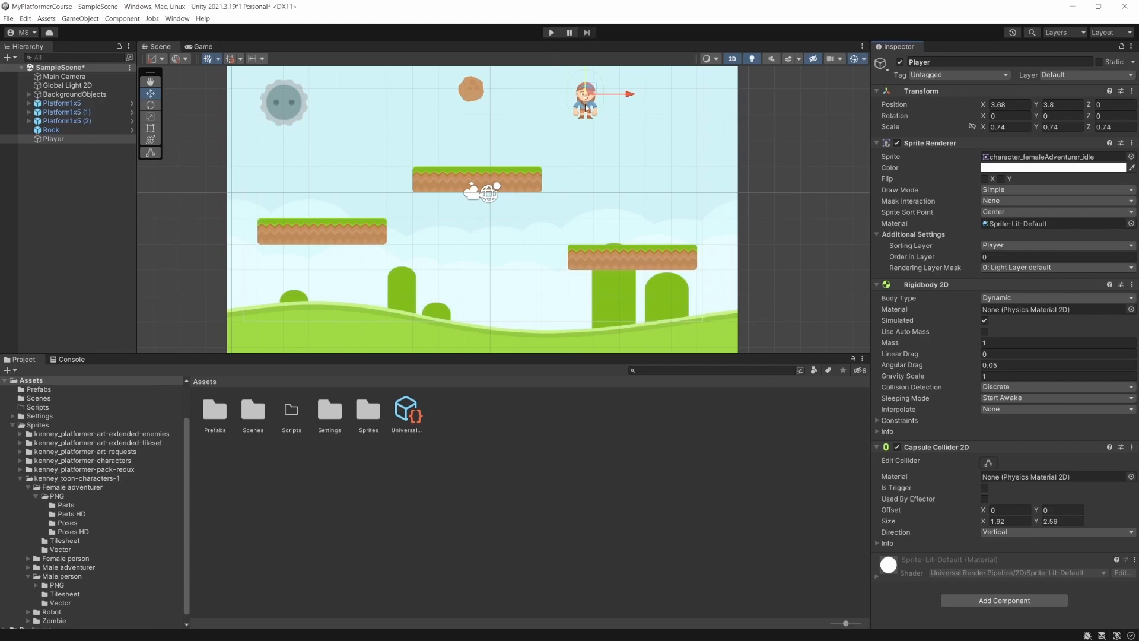
Move the Player sideways into the empty area outside the background, to about X 11.67, Y 3.8
scroll(585, 108, up, 3)
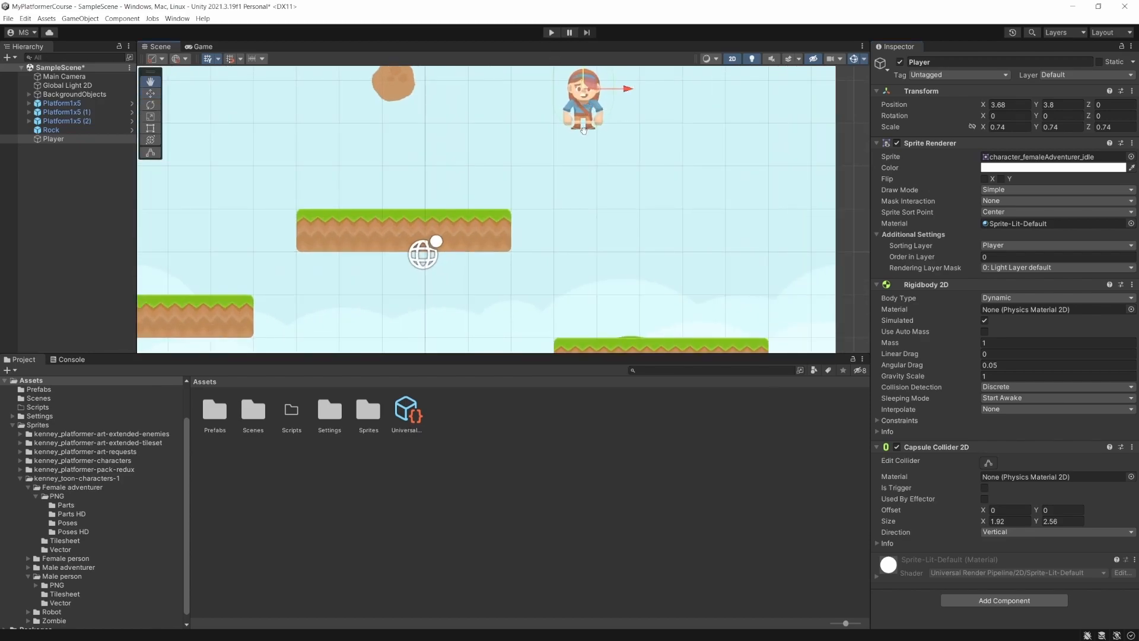
middle_drag(584, 131, 584, 208)
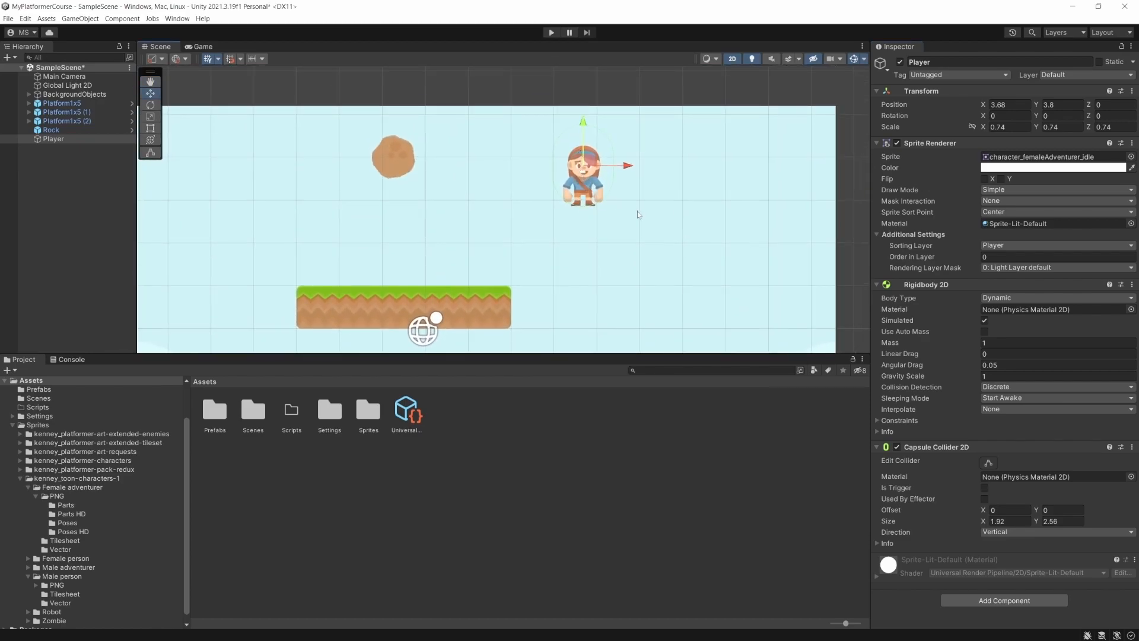
scroll(638, 238, down, 3)
middle_drag(641, 247, 514, 165)
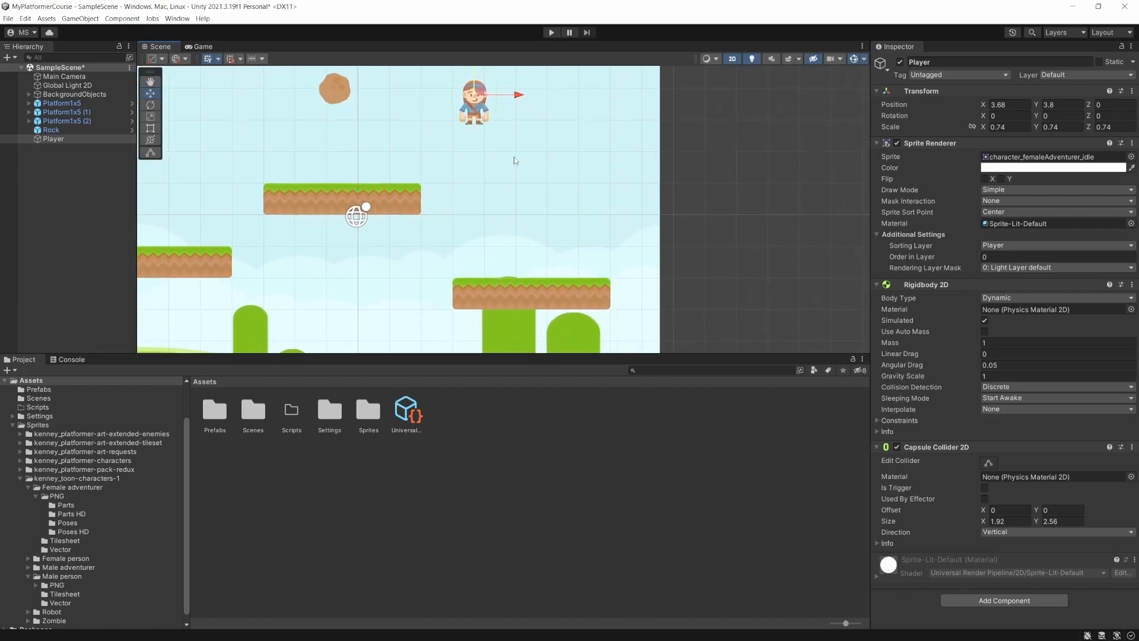
drag(514, 98, 763, 100)
middle_drag(699, 145, 606, 220)
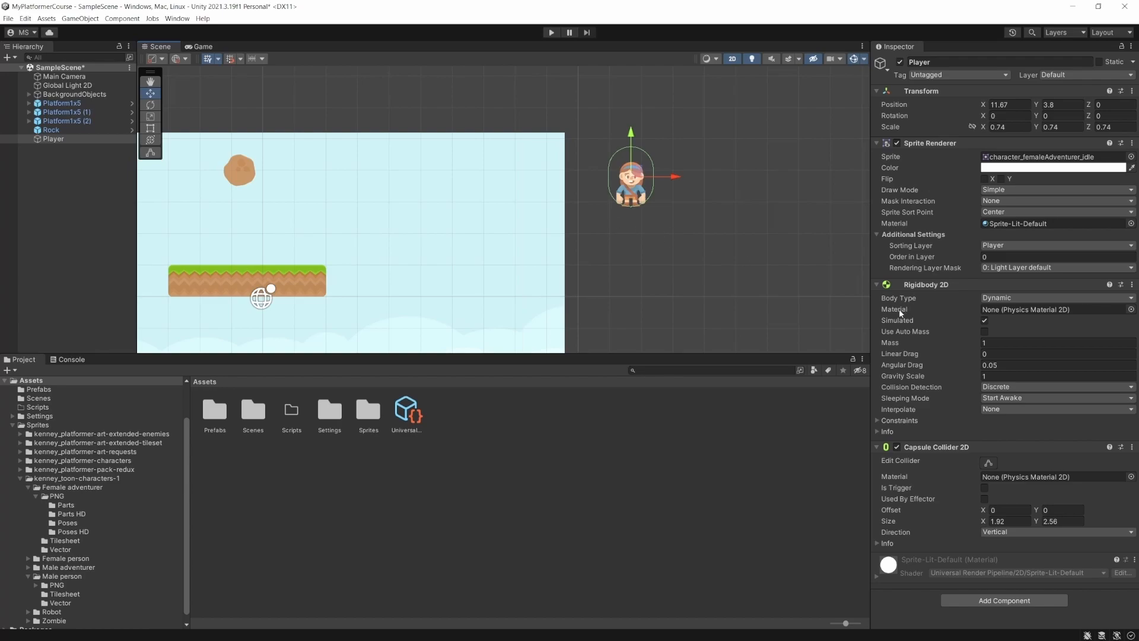
Reshape the Player's capsule collider to fit the character's body, about 0.84 by 1.78 in size with an offset of about 0.04, -0.39
click(989, 464)
scroll(677, 214, up, 2)
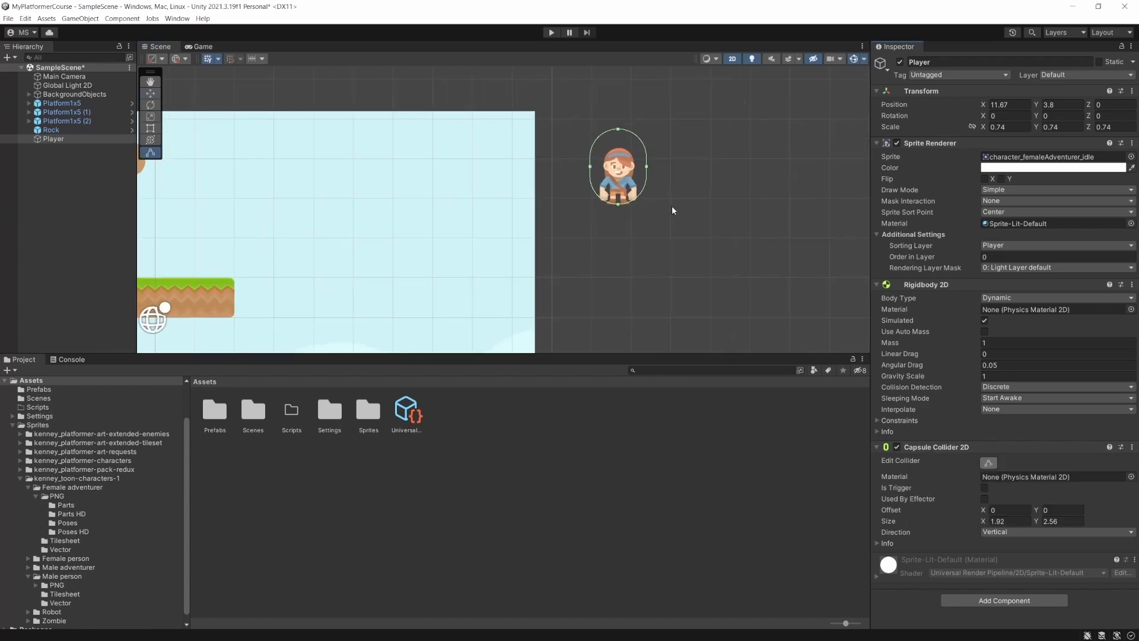
scroll(673, 211, up, 1)
drag(640, 160, 591, 159)
drag(609, 111, 608, 141)
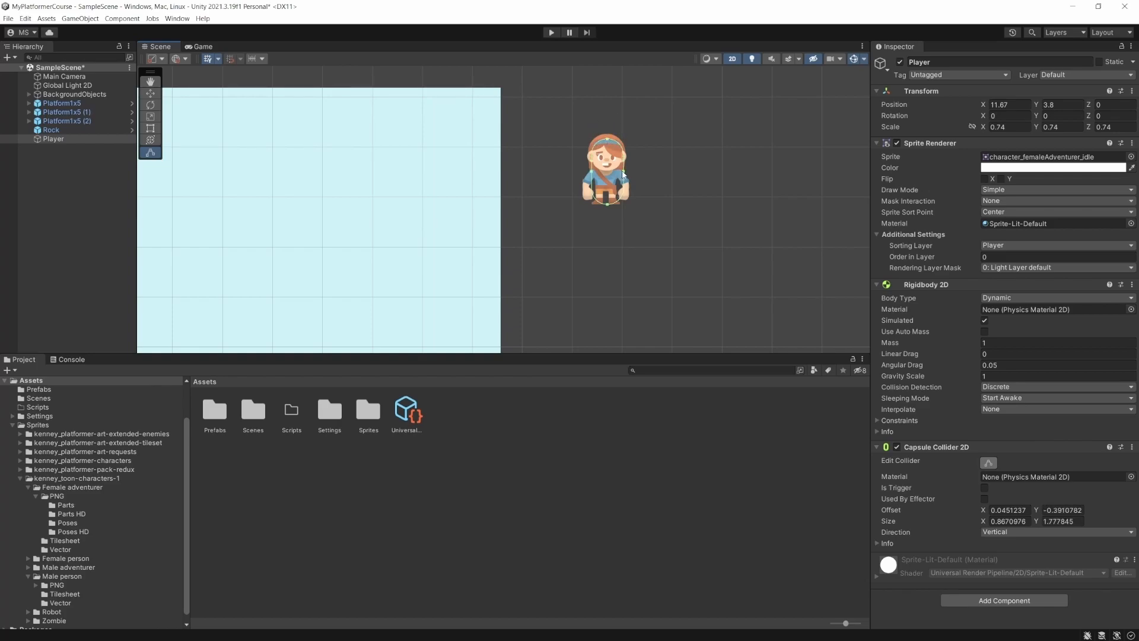
drag(623, 173, 622, 174)
scroll(609, 143, up, 3)
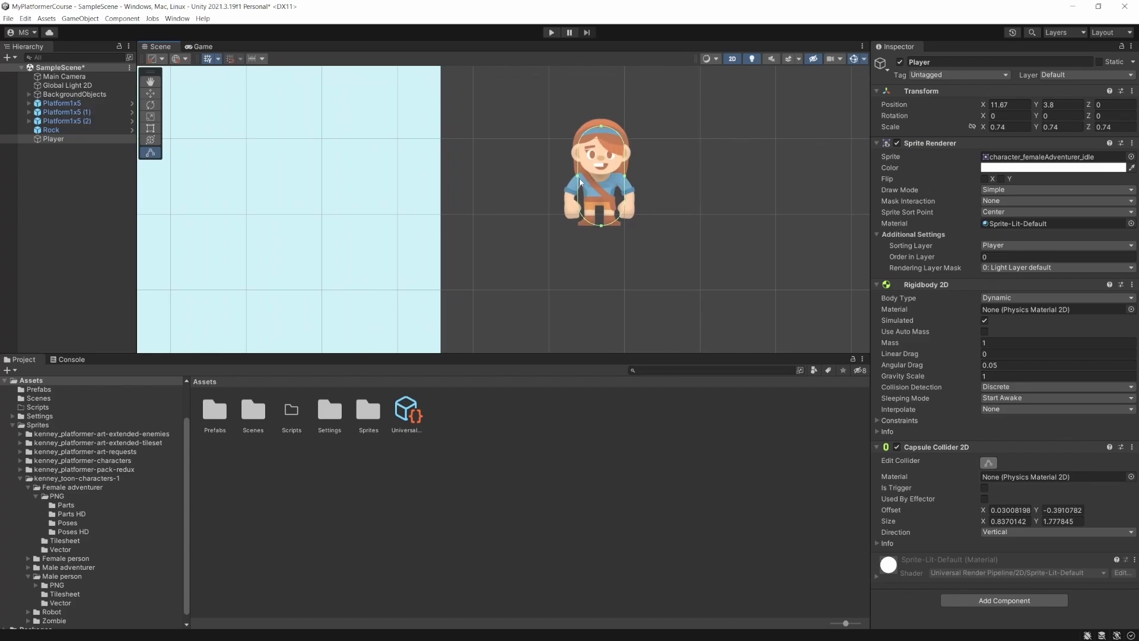
drag(577, 176, 579, 179)
drag(625, 179, 626, 177)
Move the Player back above the lower right platform, to about X 5.09, Y 3.49, and run the scene to test the collider
scroll(681, 267, down, 5)
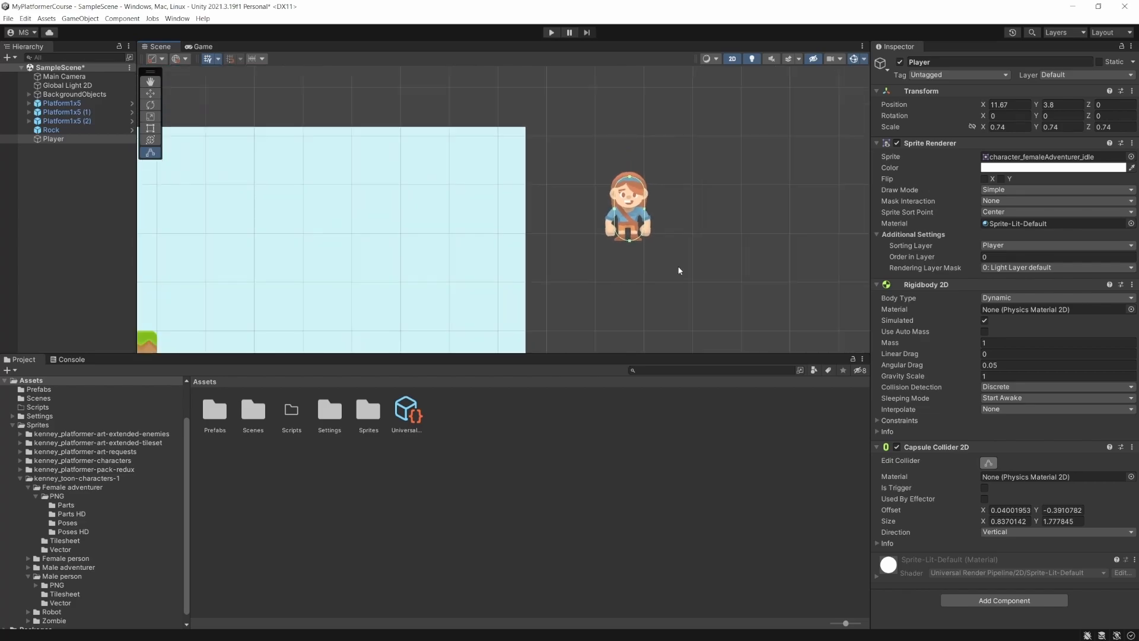
scroll(679, 271, down, 1)
middle_drag(534, 299, 642, 172)
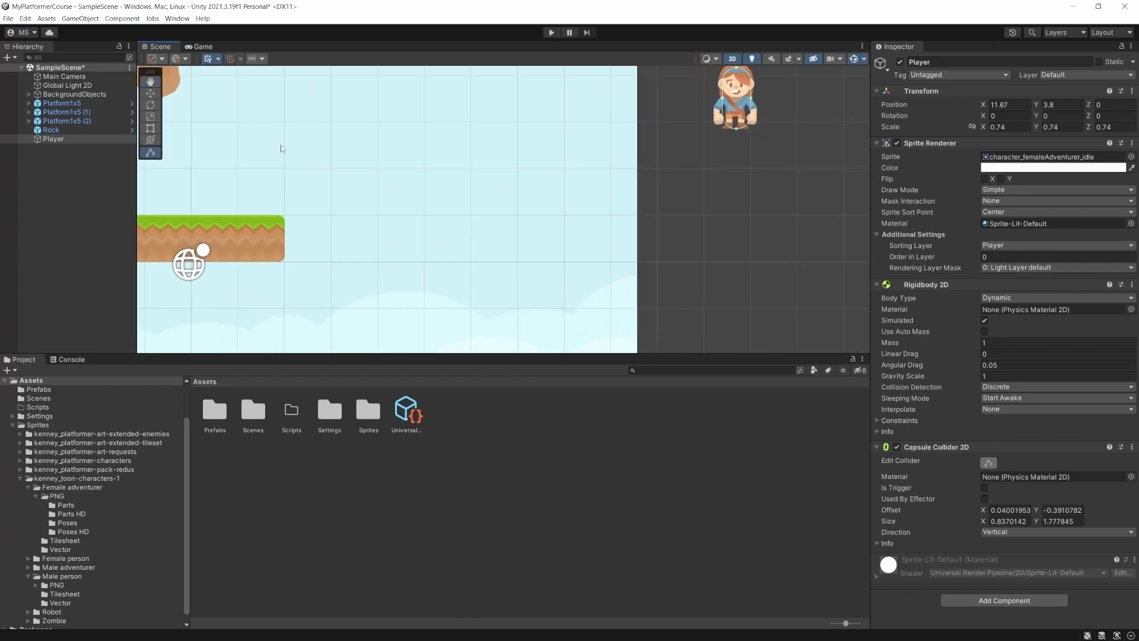
key(w)
scroll(597, 193, down, 1)
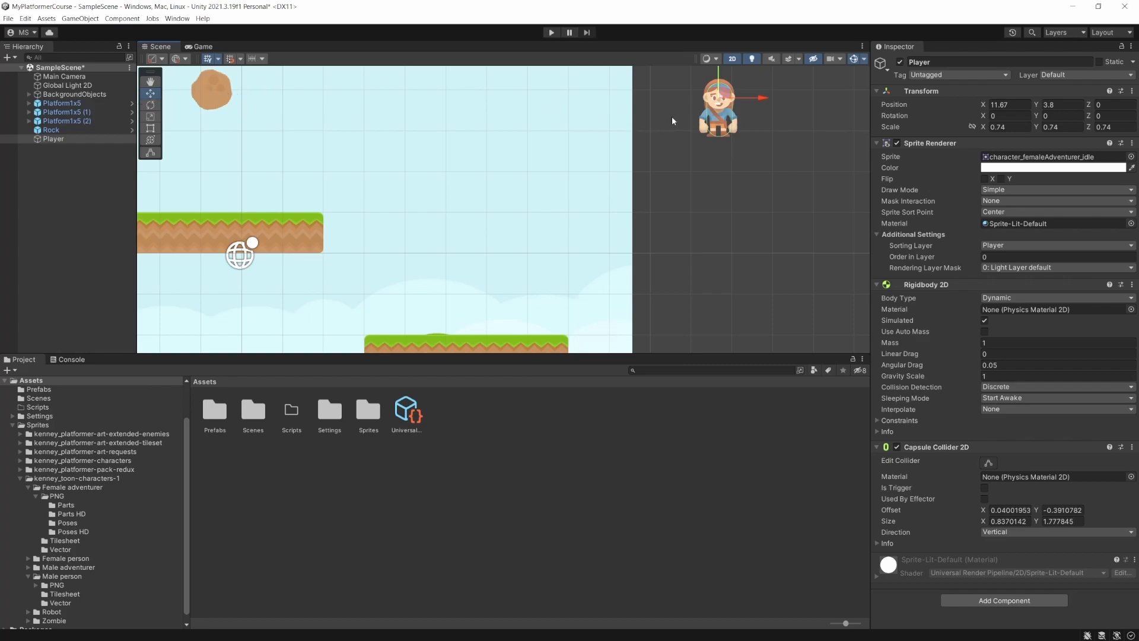
drag(721, 105, 452, 119)
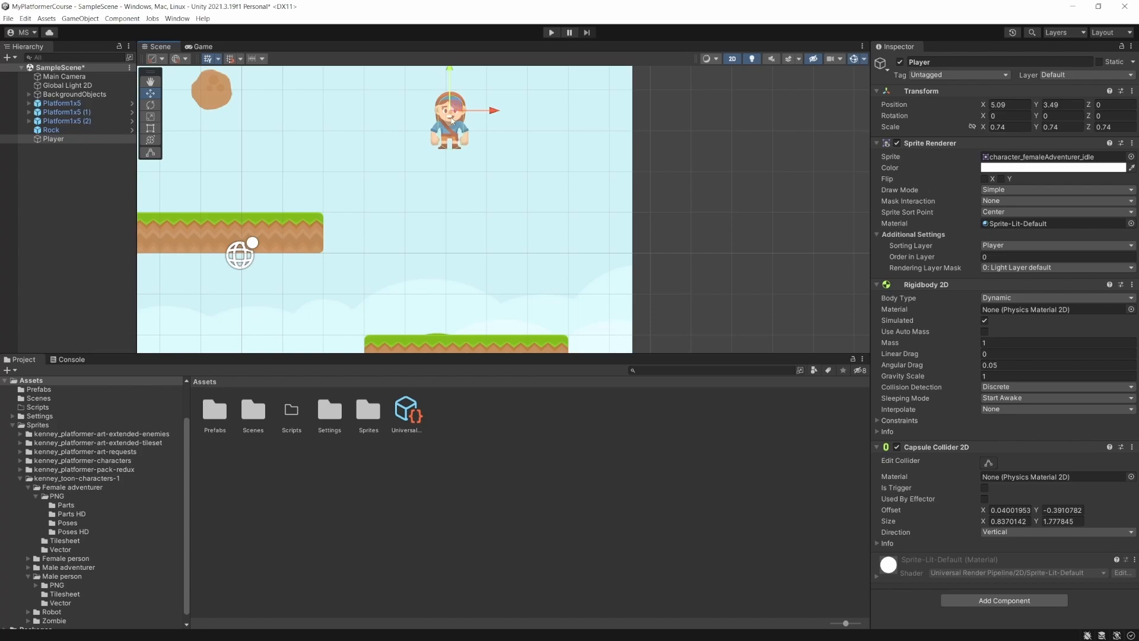
scroll(452, 118, down, 2)
click(551, 32)
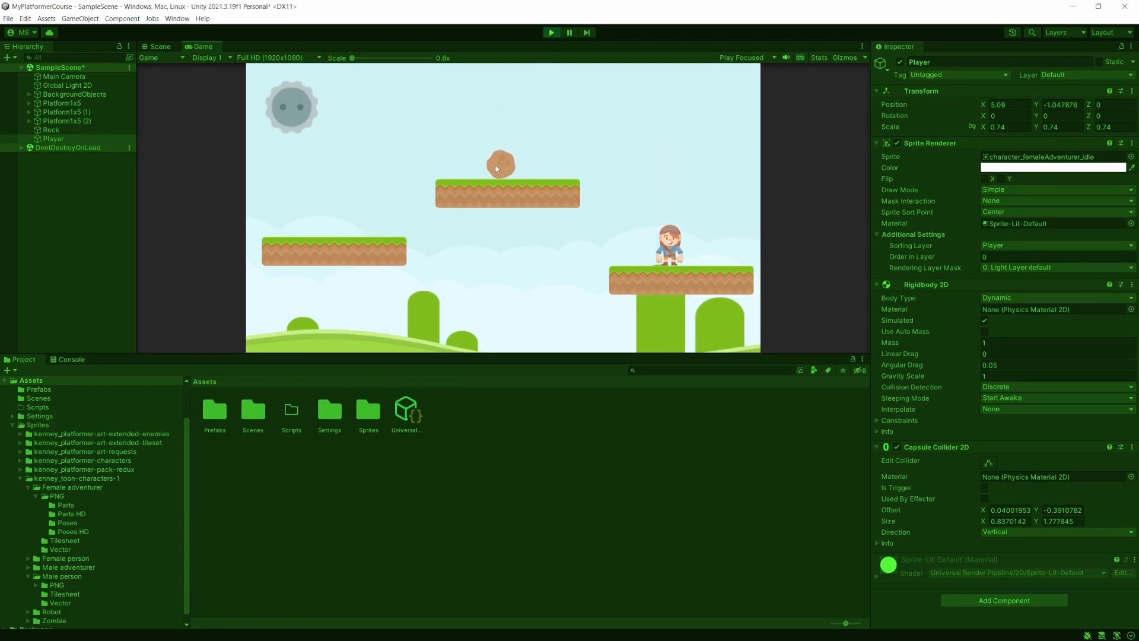
Push the Rock into the Player with a constant X force of about 2.3 in the running scene, and stop the run
click(62, 130)
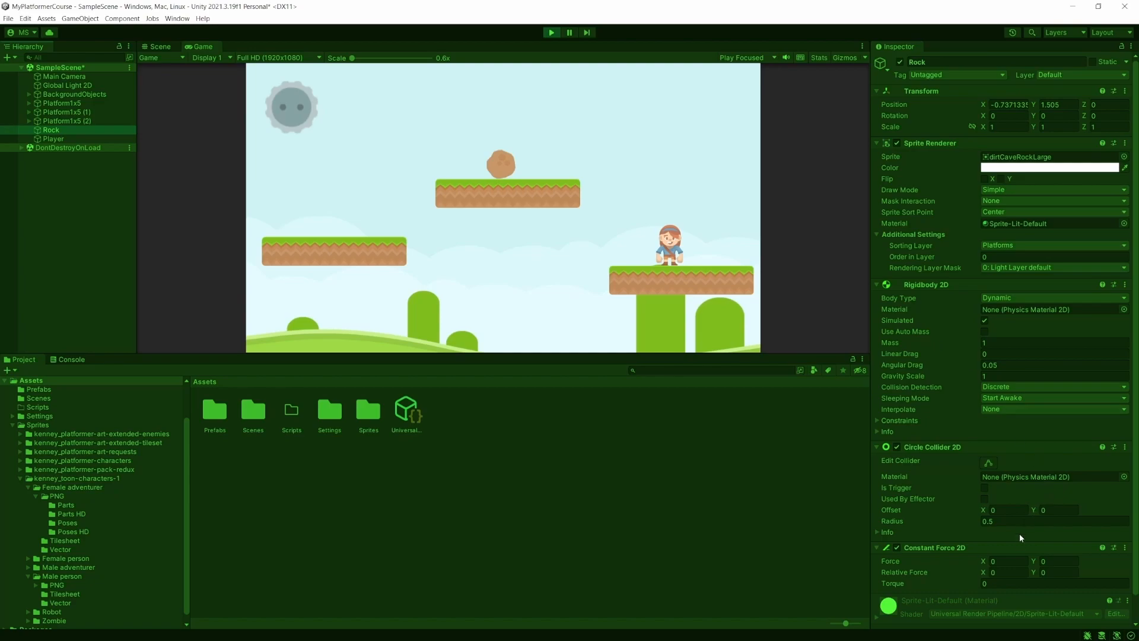
click(997, 562)
text(0.33)
drag(995, 562, 1029, 560)
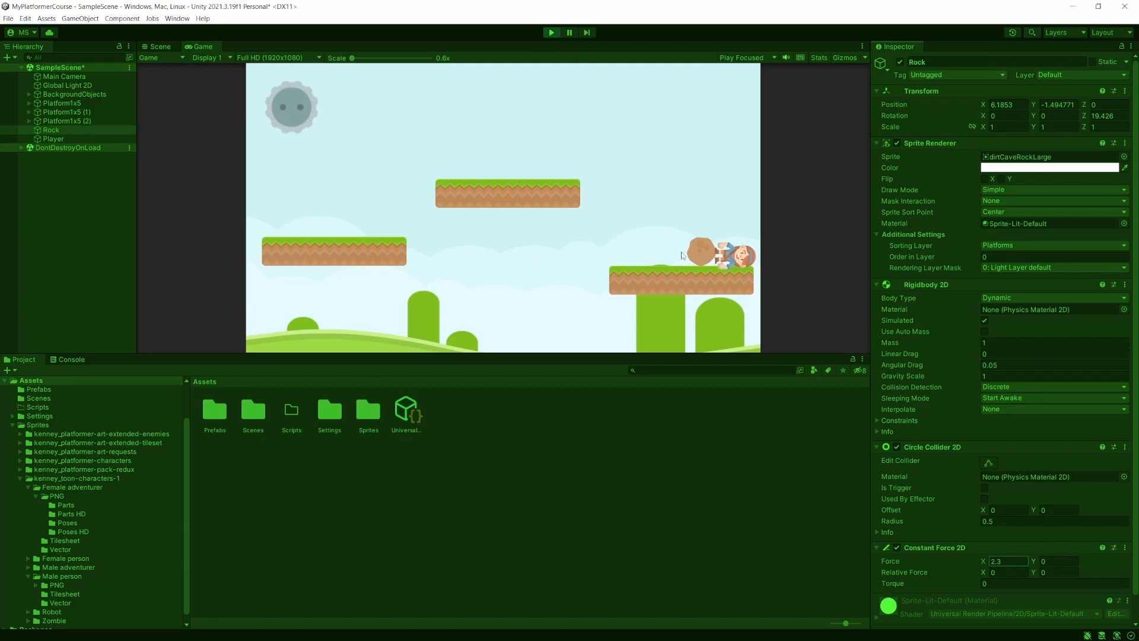
click(551, 33)
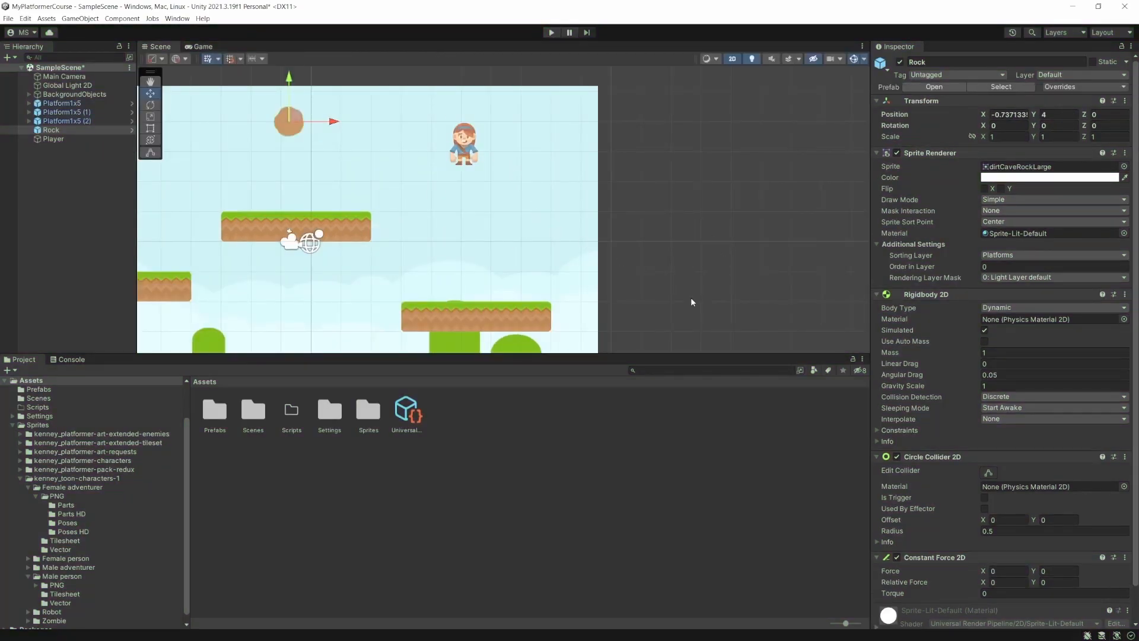
Freeze the Player's Z rotation in its Rigidbody 2D constraints
click(65, 138)
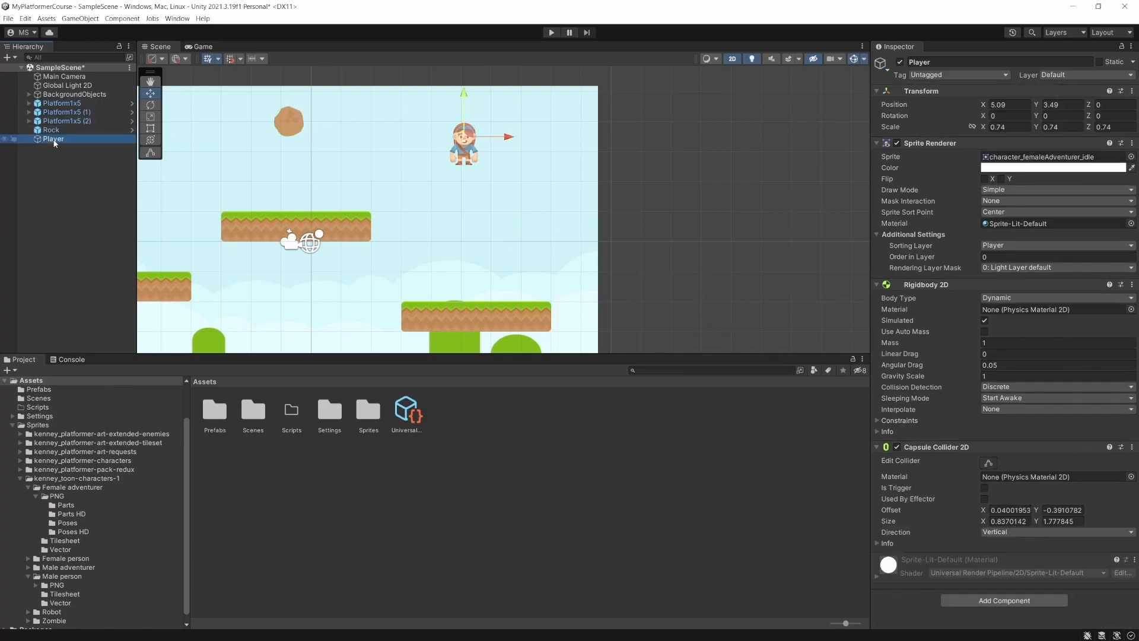
click(878, 420)
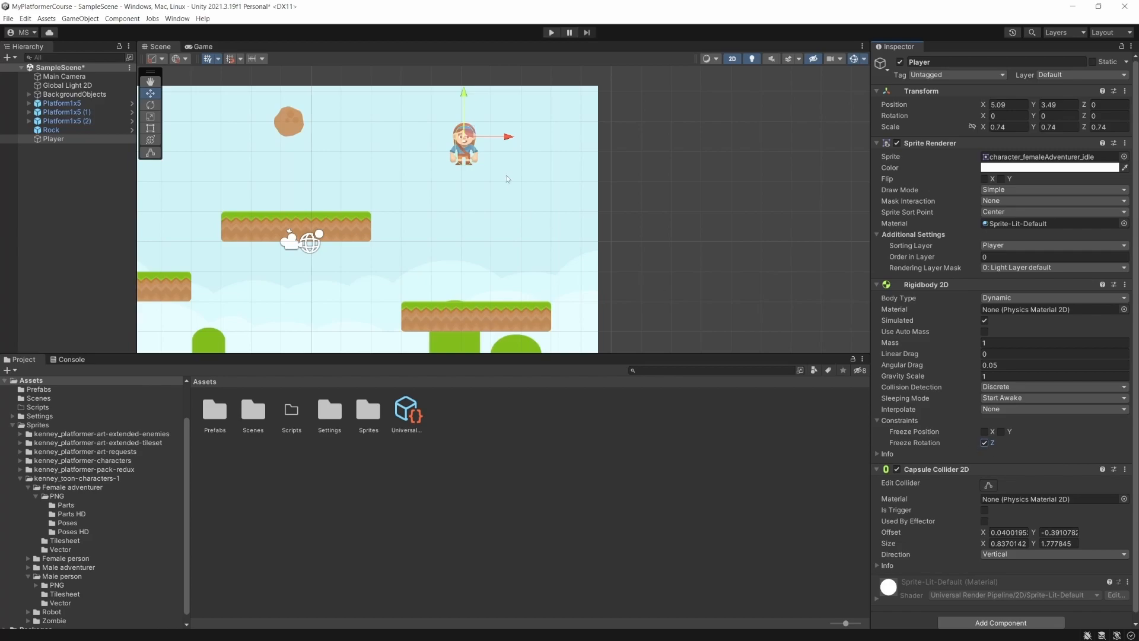
Run the scene again, push the Rock against the Player with a constant X force raised to about 7.85, and stop the run
click(551, 32)
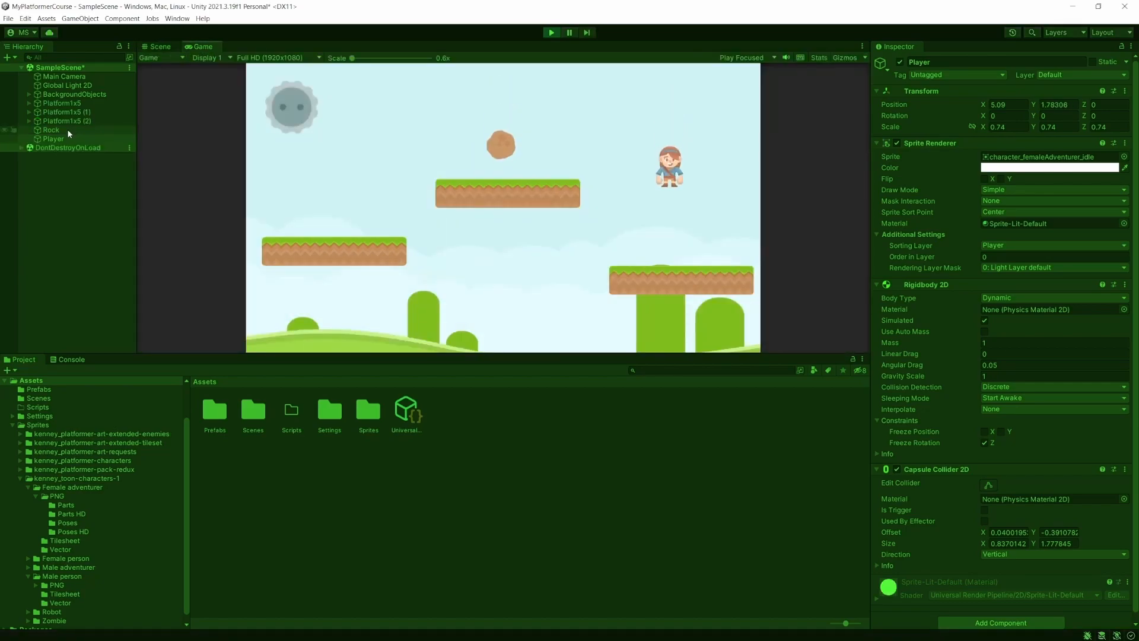
click(67, 129)
scroll(967, 570, down, 2)
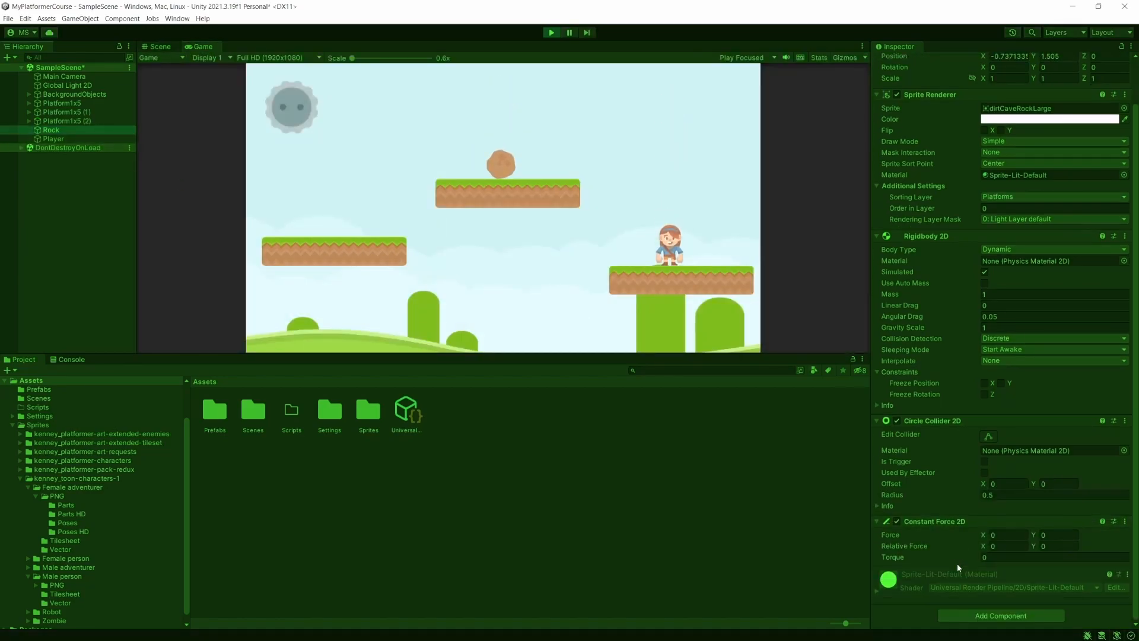
drag(981, 535, 1023, 535)
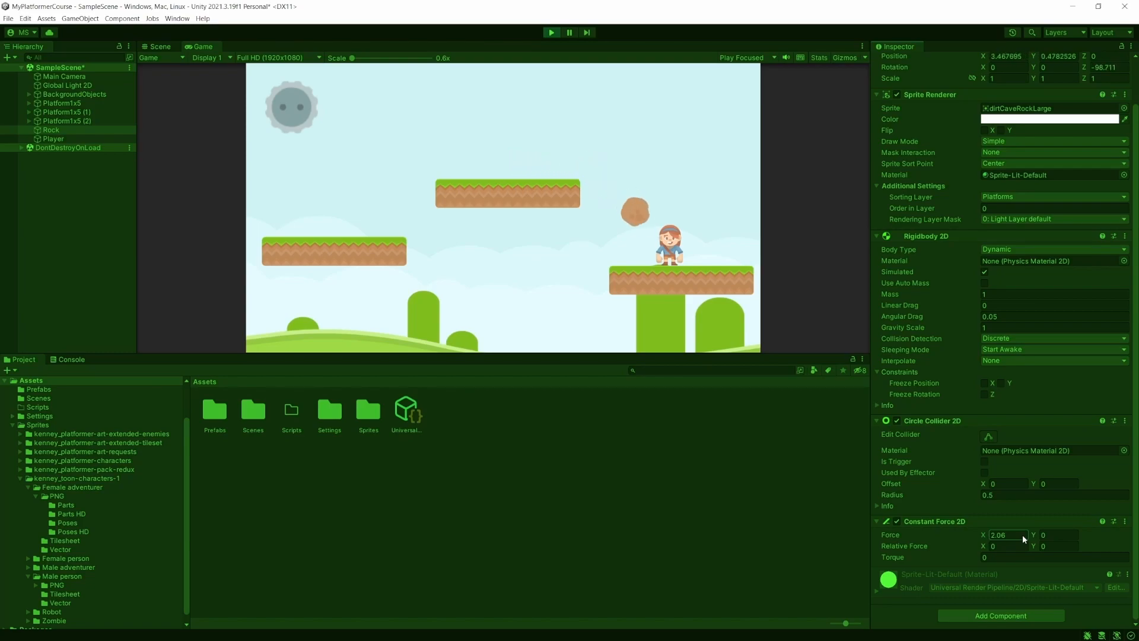
drag(1023, 535, 1122, 528)
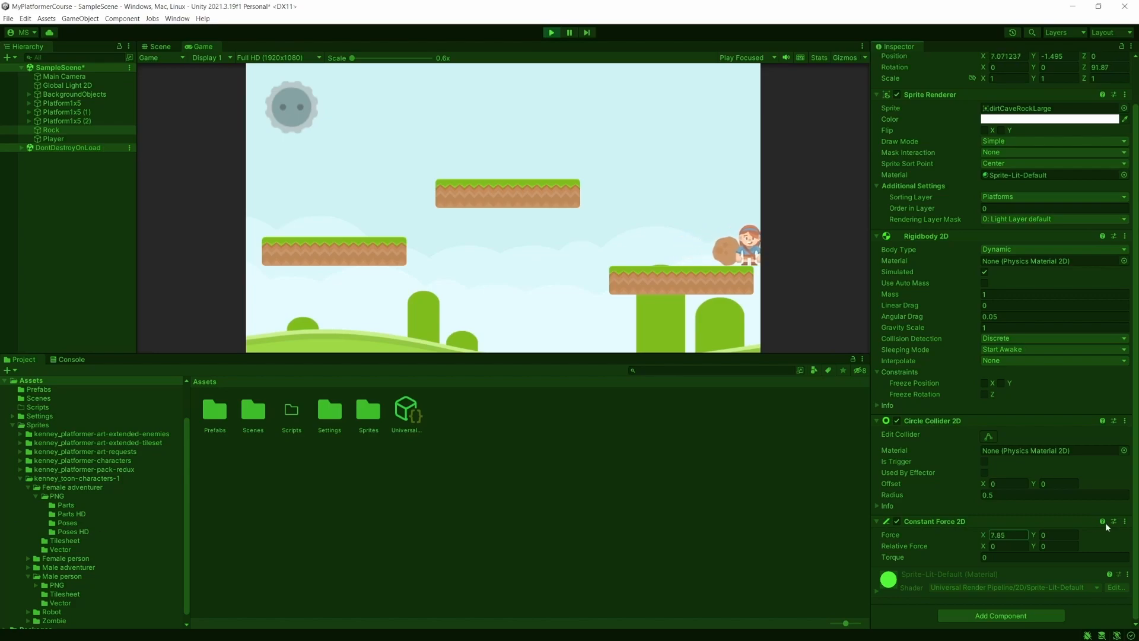
click(552, 32)
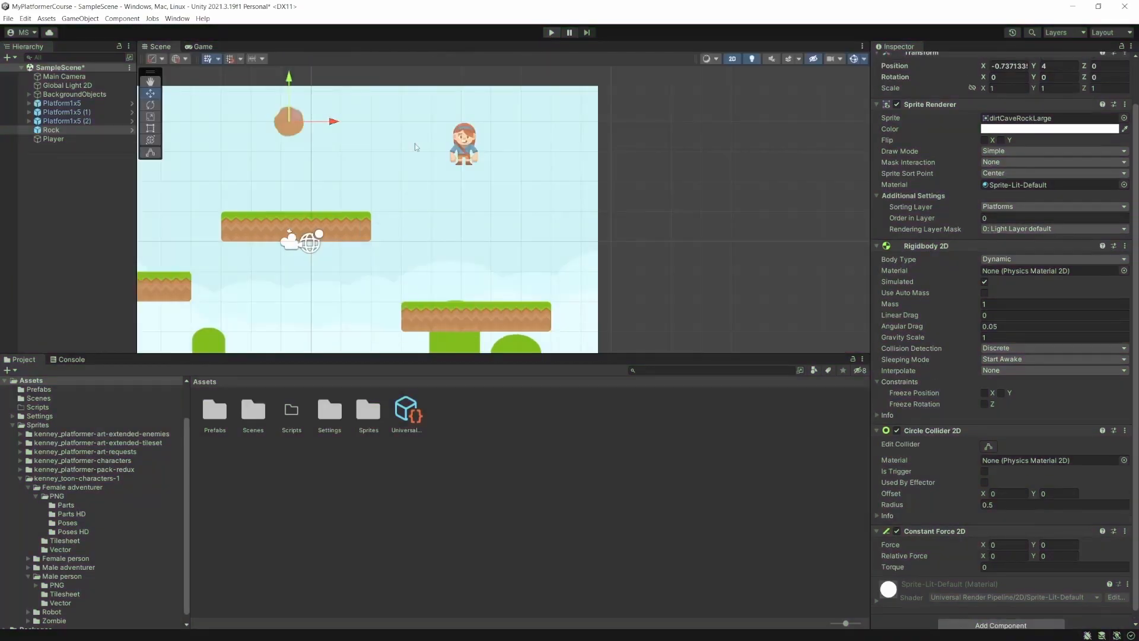
Turn the Player into a prefab stored in the Prefabs folder
scroll(33, 438, up, 2)
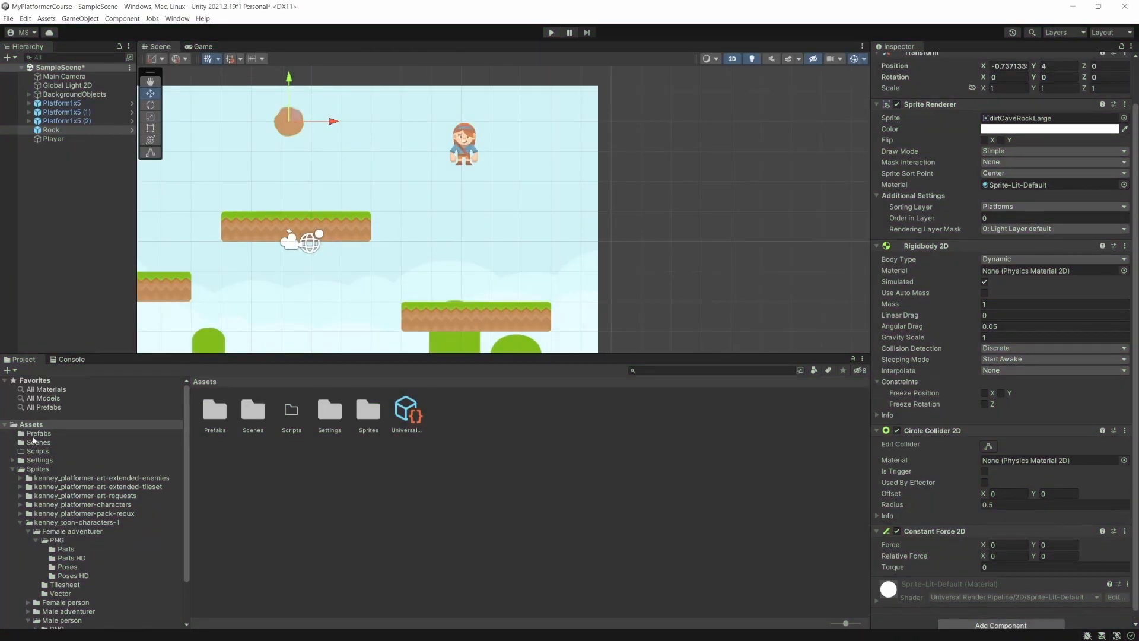
click(36, 435)
drag(55, 140, 344, 462)
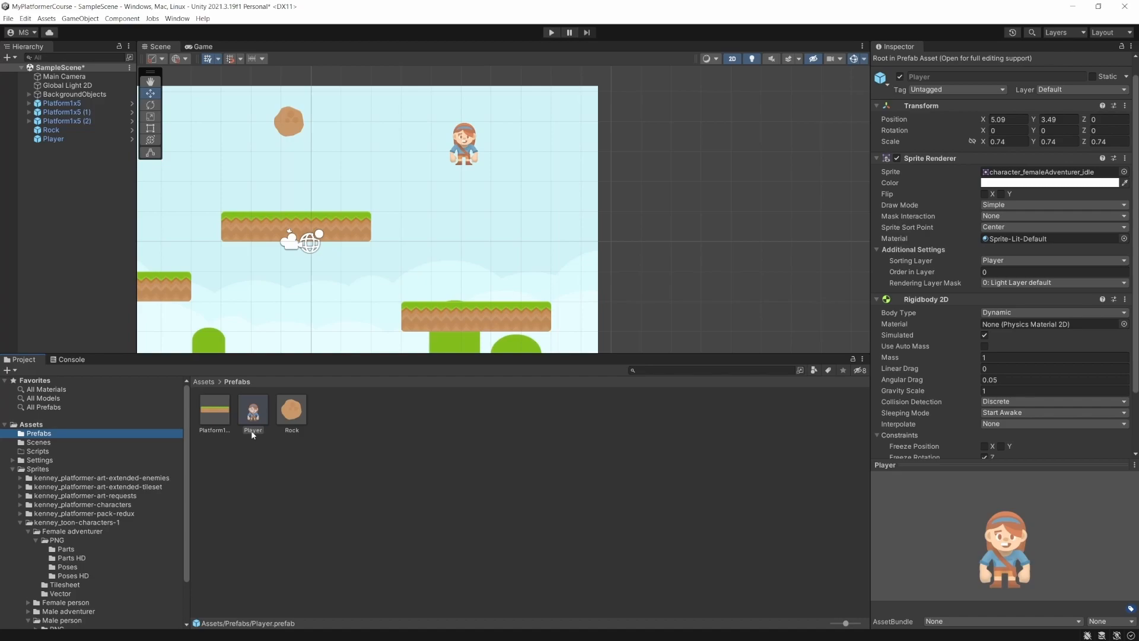
Move the Player onto the upper middle platform, to about X 0.42, Y 1.98, and save the scene
drag(473, 136, 333, 177)
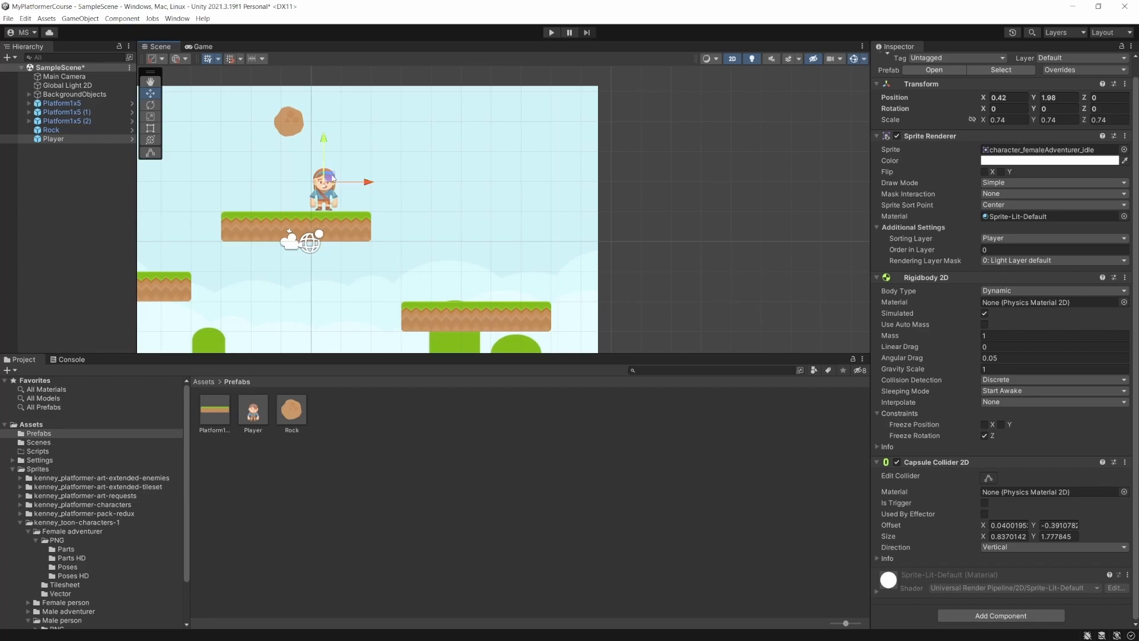
key(ctrl+s)
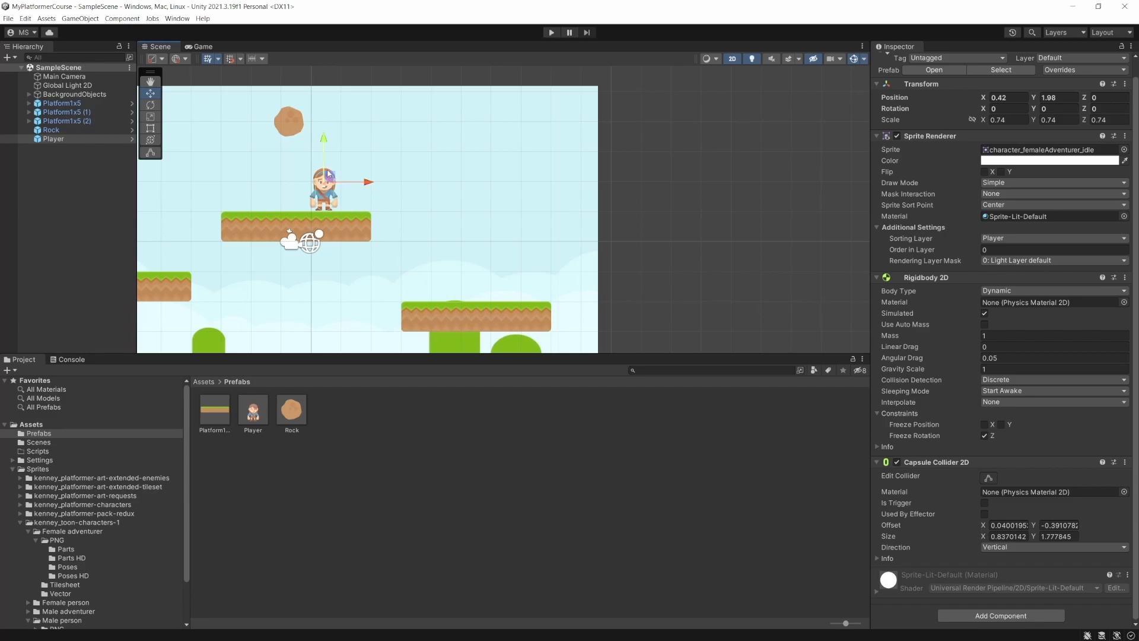